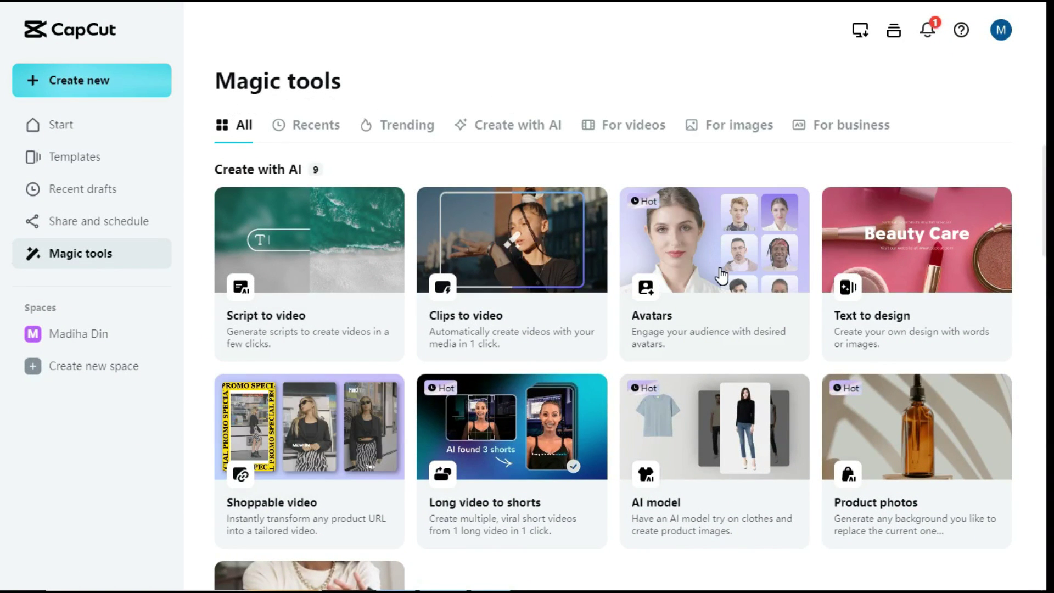
Step: Open the Avatars card under Create with AI on the Magic tools page
{"action": "left_click", "coordinate": [699, 286]}
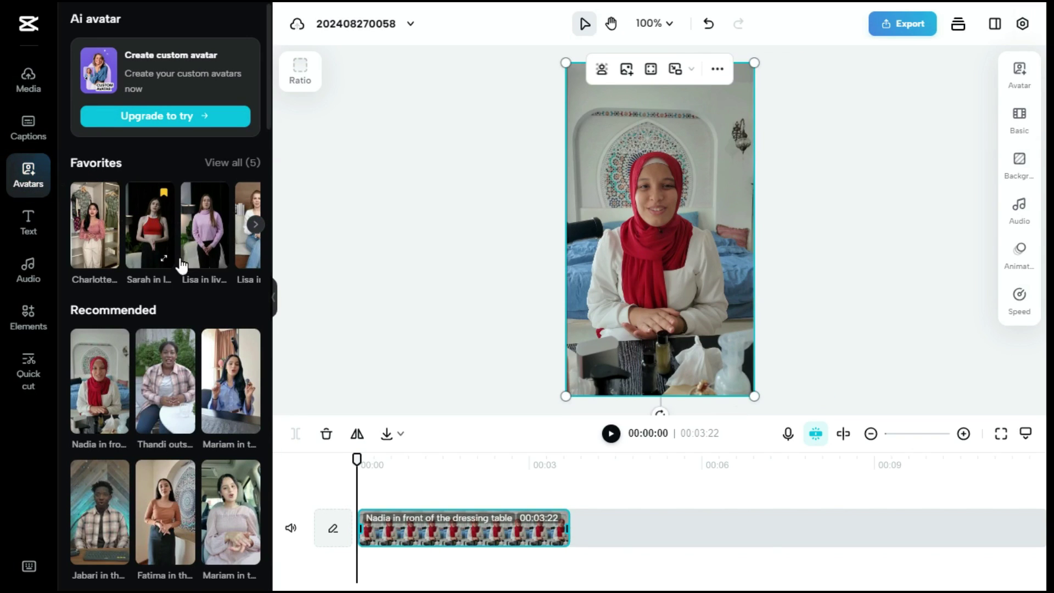
Step: Add the Charlotte in the cloakroom avatar from Favorites ahead of the Nadia clip, then select Nadia
{"action": "scroll", "coordinate": [197, 308], "scroll_direction": "down", "scroll_amount": 1}
{"action": "scroll", "coordinate": [198, 307], "scroll_direction": "down", "scroll_amount": 3}
{"action": "scroll", "coordinate": [202, 314], "scroll_direction": "down", "scroll_amount": 10}
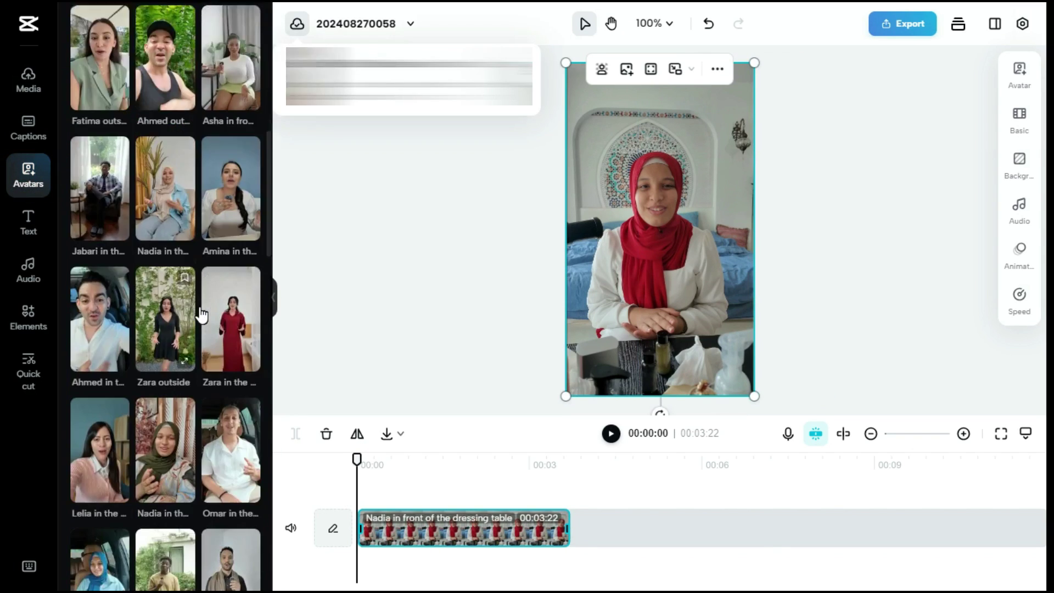
{"action": "scroll", "coordinate": [200, 314], "scroll_direction": "down", "scroll_amount": 10}
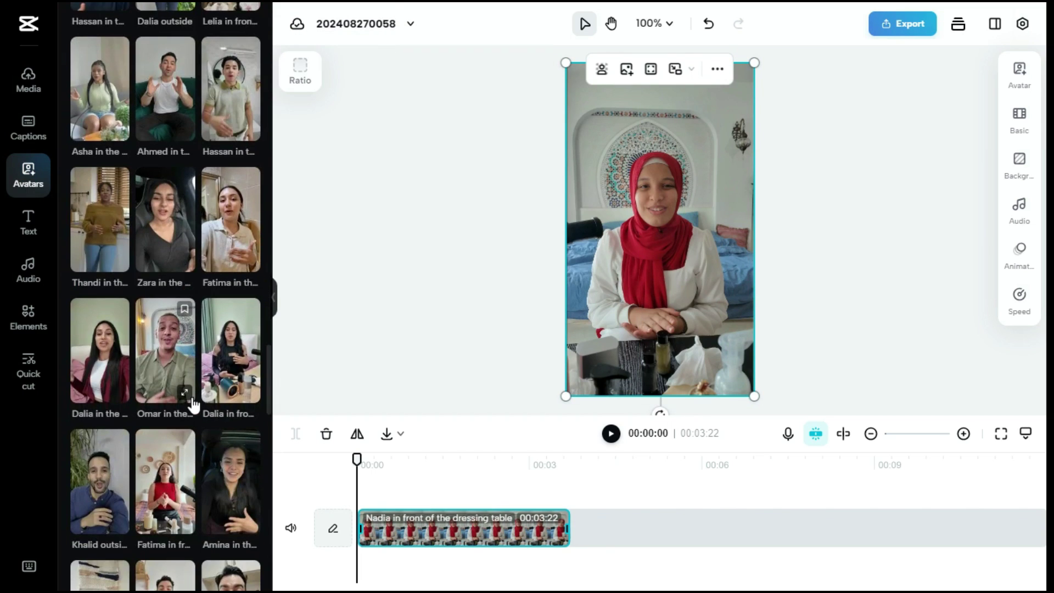
{"action": "scroll", "coordinate": [192, 405], "scroll_direction": "up", "scroll_amount": 10}
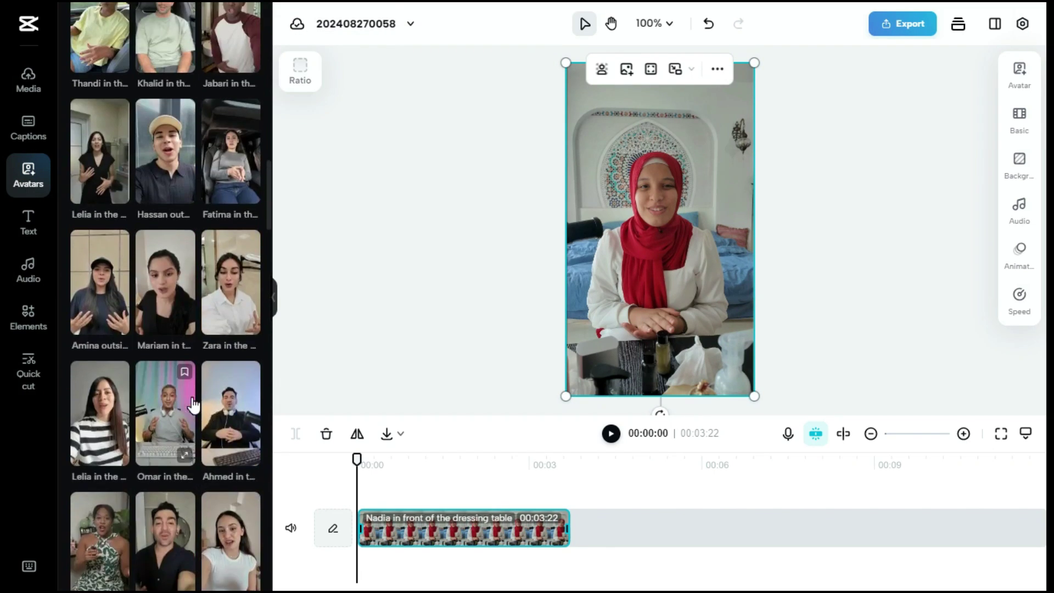
{"action": "scroll", "coordinate": [192, 405], "scroll_direction": "up", "scroll_amount": 10}
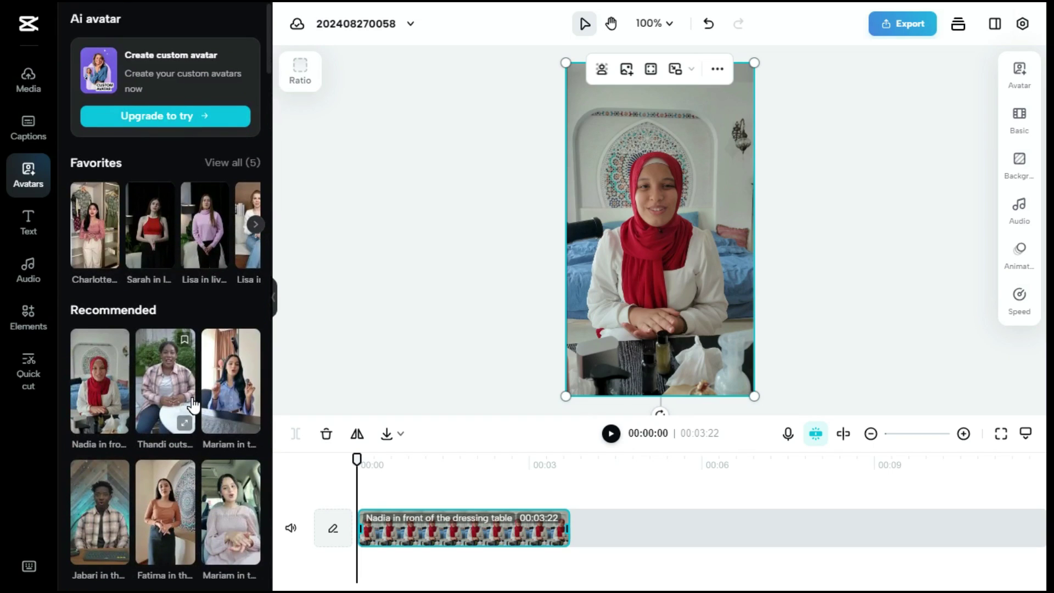
{"action": "left_click", "coordinate": [93, 225]}
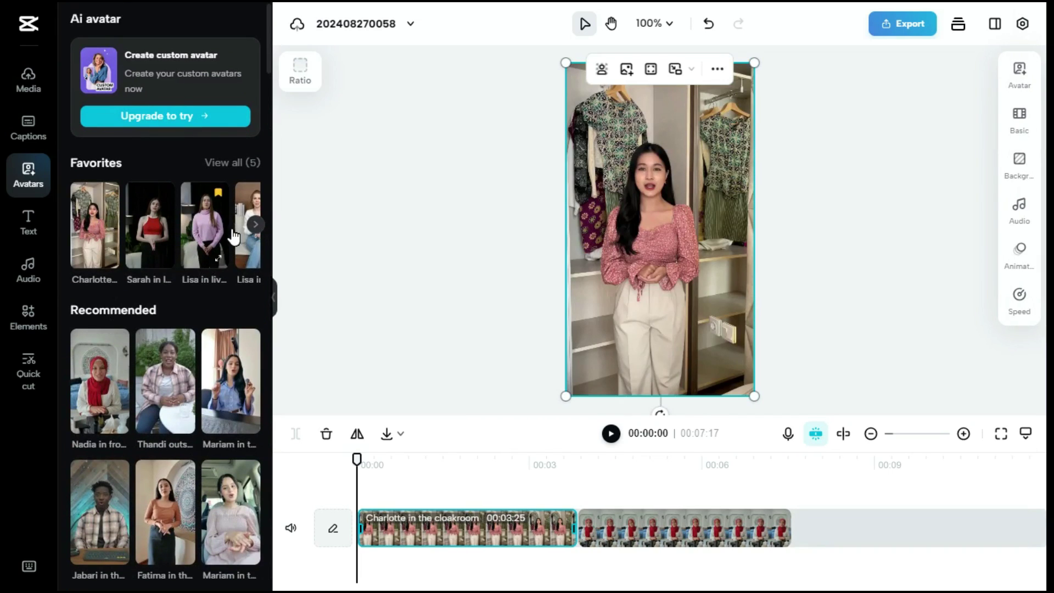
{"action": "left_click", "coordinate": [674, 536]}
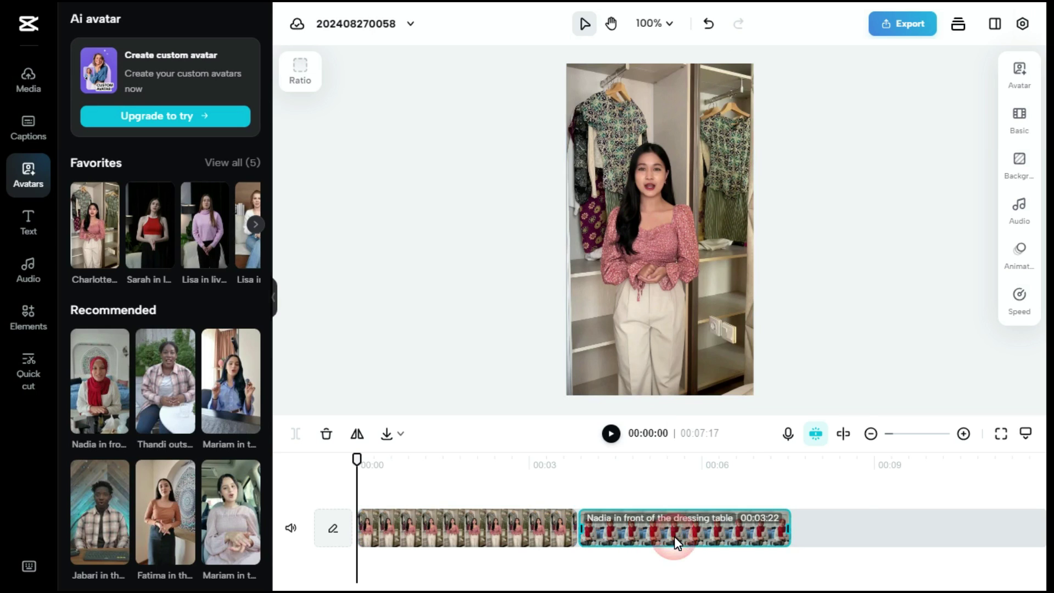
Step: Delete the Nadia clip and play back the remaining Charlotte clip
{"action": "right_click", "coordinate": [674, 537]}
{"action": "left_click", "coordinate": [719, 470]}
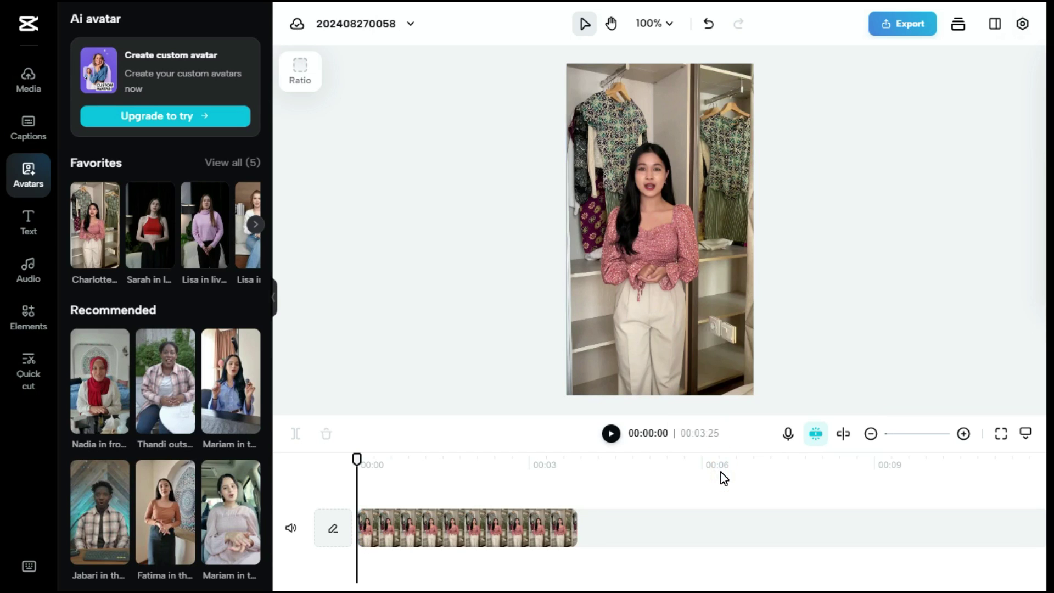
{"action": "left_click", "coordinate": [609, 433]}
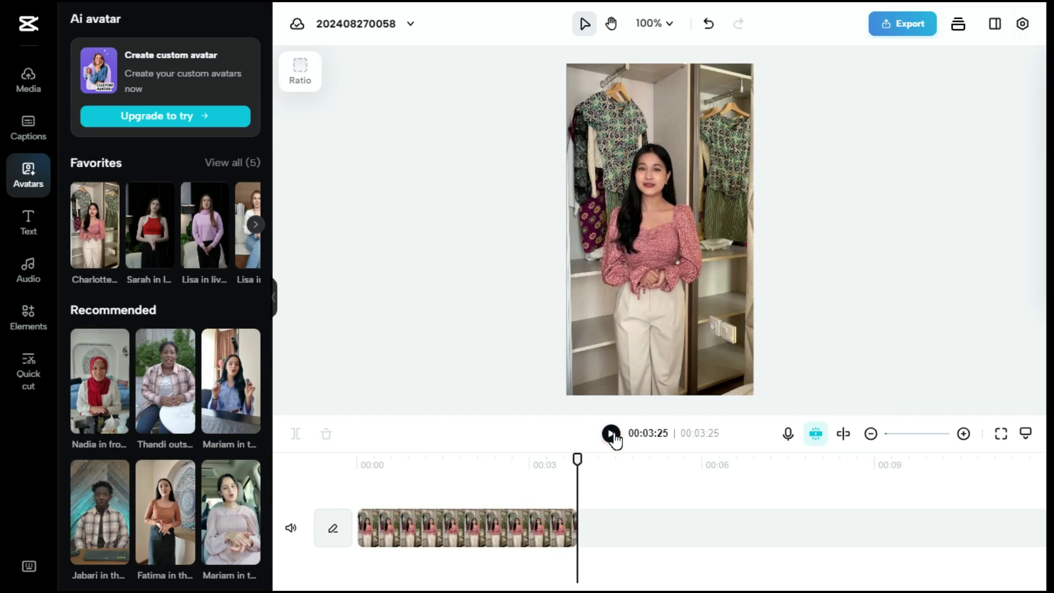
Step: Change the canvas aspect ratio to 16:9
{"action": "left_click", "coordinate": [307, 77]}
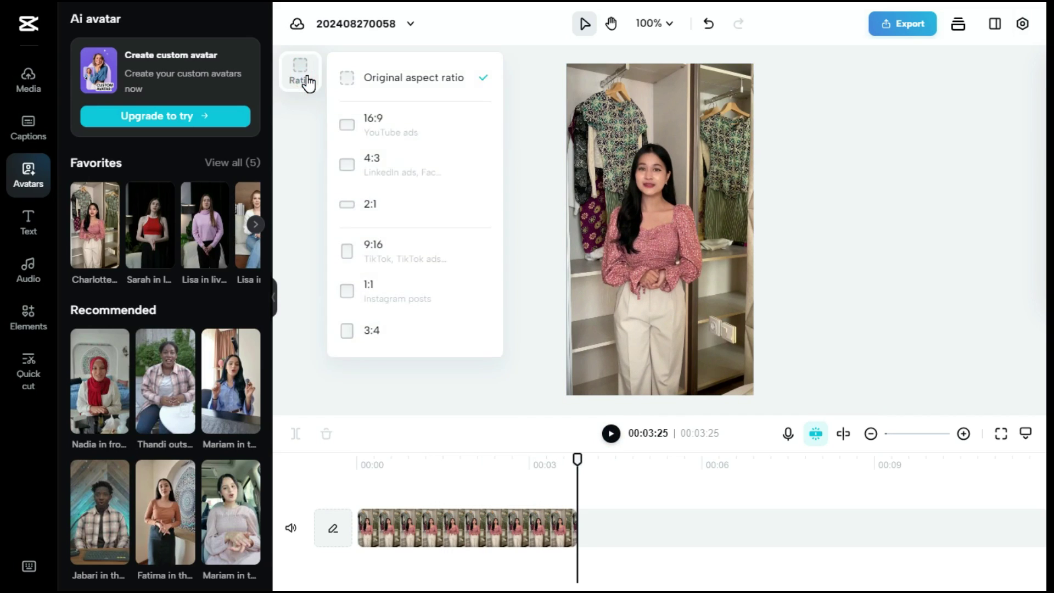
{"action": "left_click", "coordinate": [403, 135]}
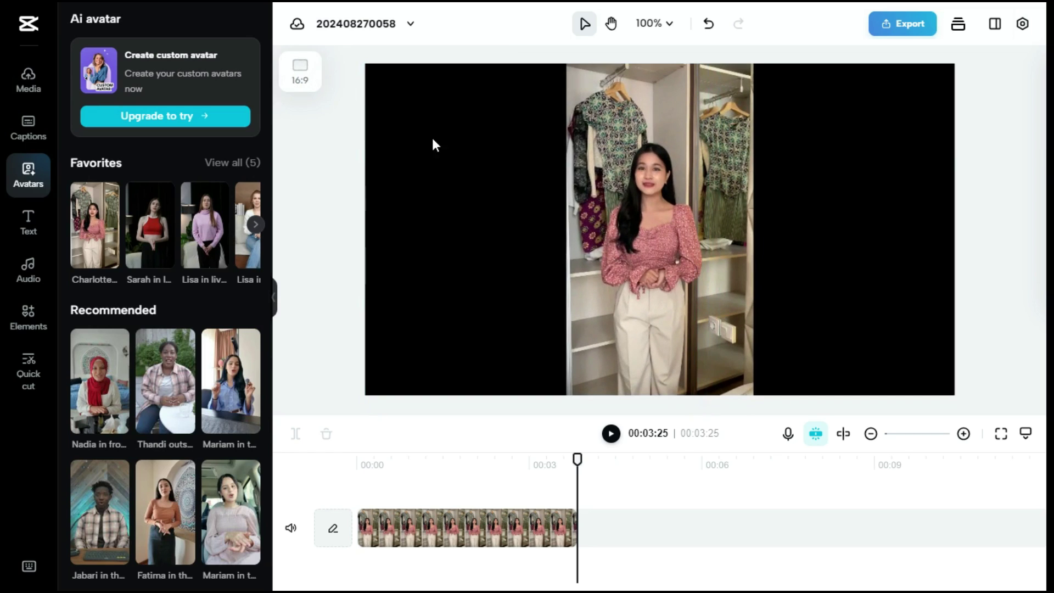
{"action": "left_click", "coordinate": [654, 179]}
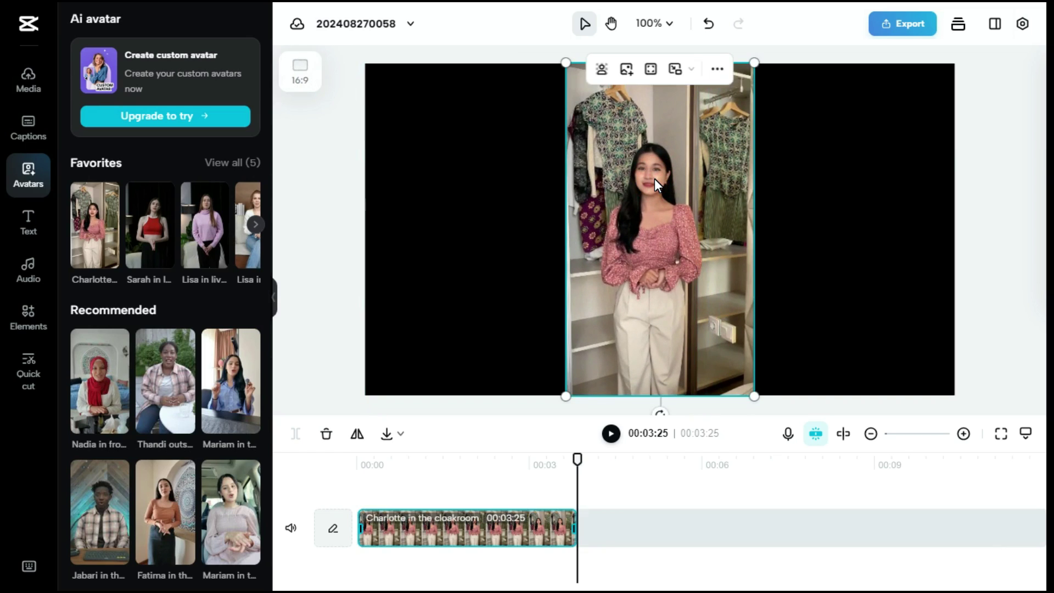
Step: Remove the avatar's background and settle on Full body framing after trying other frames
{"action": "left_click", "coordinate": [603, 69]}
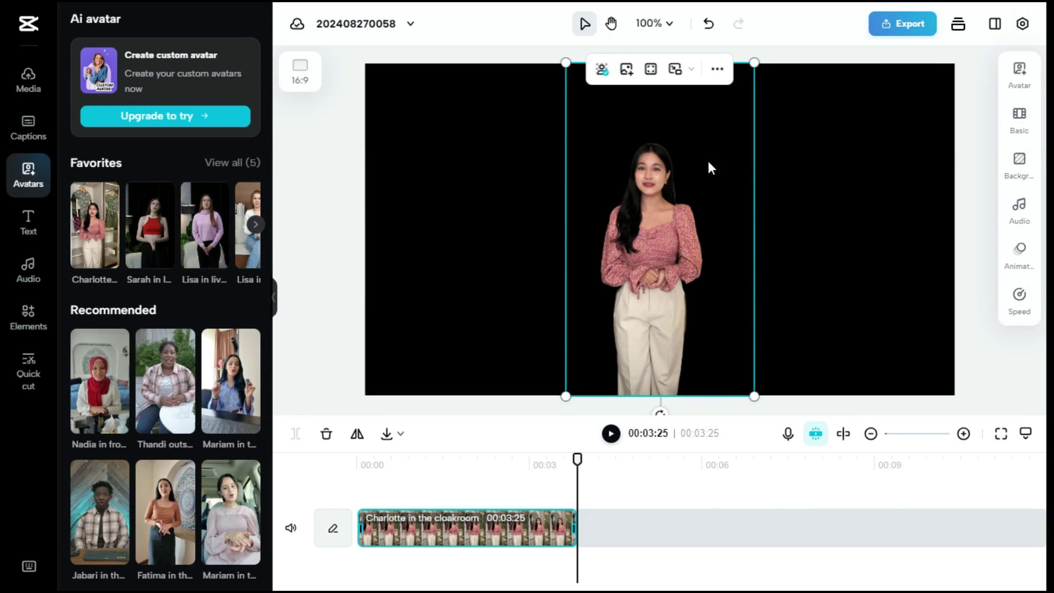
{"action": "left_click", "coordinate": [1021, 81]}
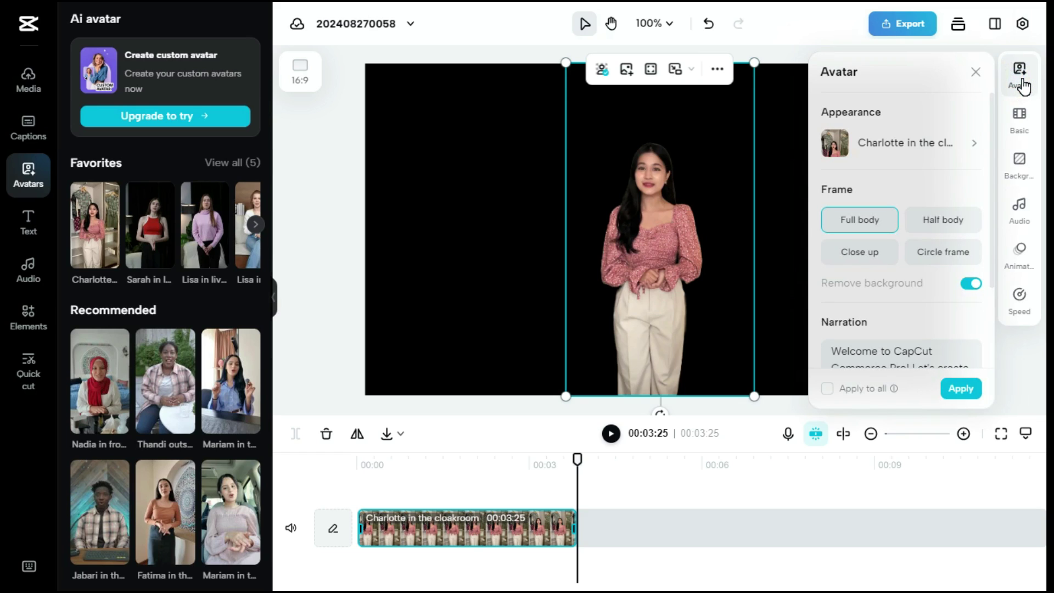
{"action": "left_click", "coordinate": [932, 224]}
{"action": "left_click", "coordinate": [872, 255]}
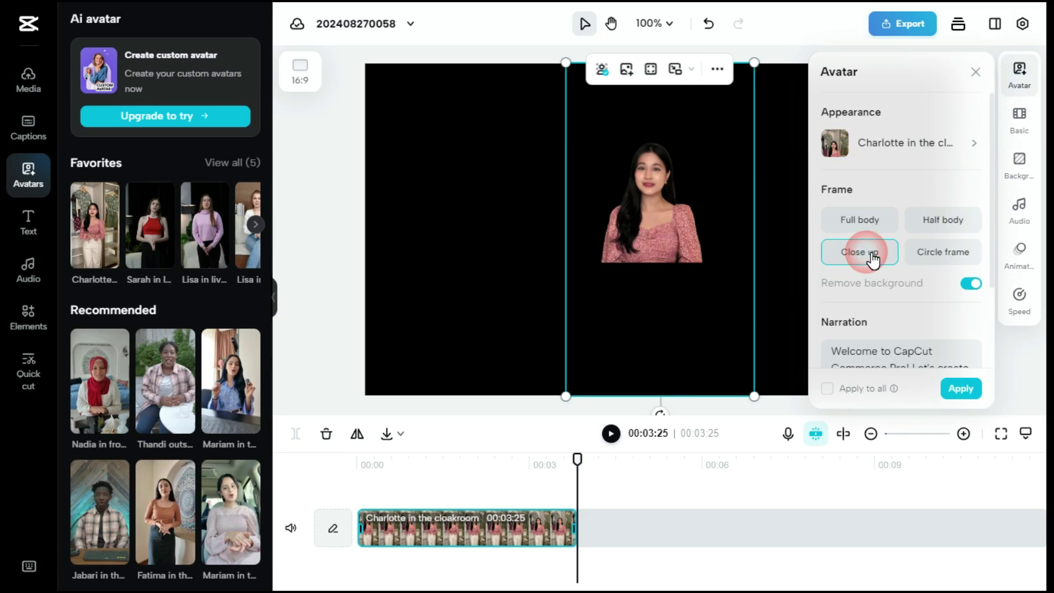
{"action": "left_click", "coordinate": [937, 254]}
{"action": "left_click", "coordinate": [870, 226]}
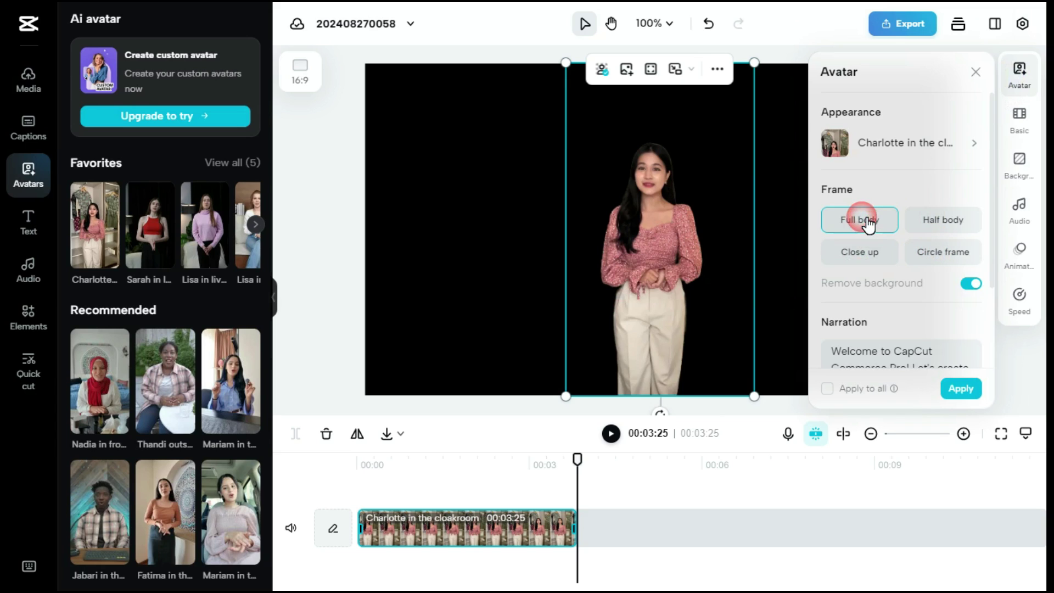
Step: Replace the narration text with the new 599-character script
{"action": "scroll", "coordinate": [892, 248], "scroll_direction": "down", "scroll_amount": 2}
{"action": "left_click_drag", "start_coordinate": [878, 287], "coordinate": [822, 214]}
{"action": "key", "text": "BackSpace"}
{"action": "key", "text": "ctrl+v"}
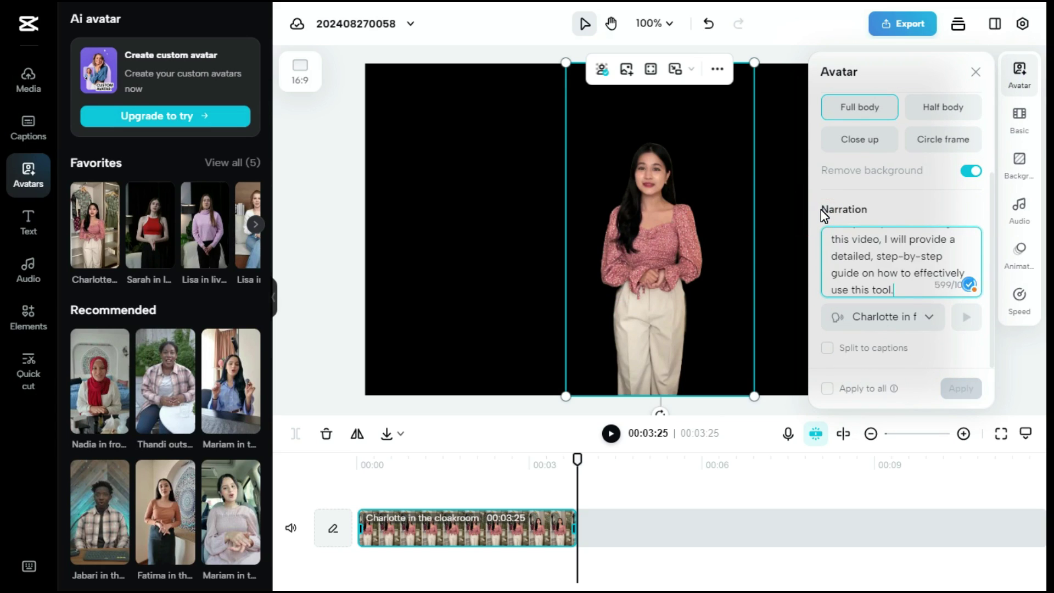
Step: Choose the Charlotte narration voice and apply, generating a 00:32:02 talking clip
{"action": "scroll", "coordinate": [901, 273], "scroll_direction": "down", "scroll_amount": 1}
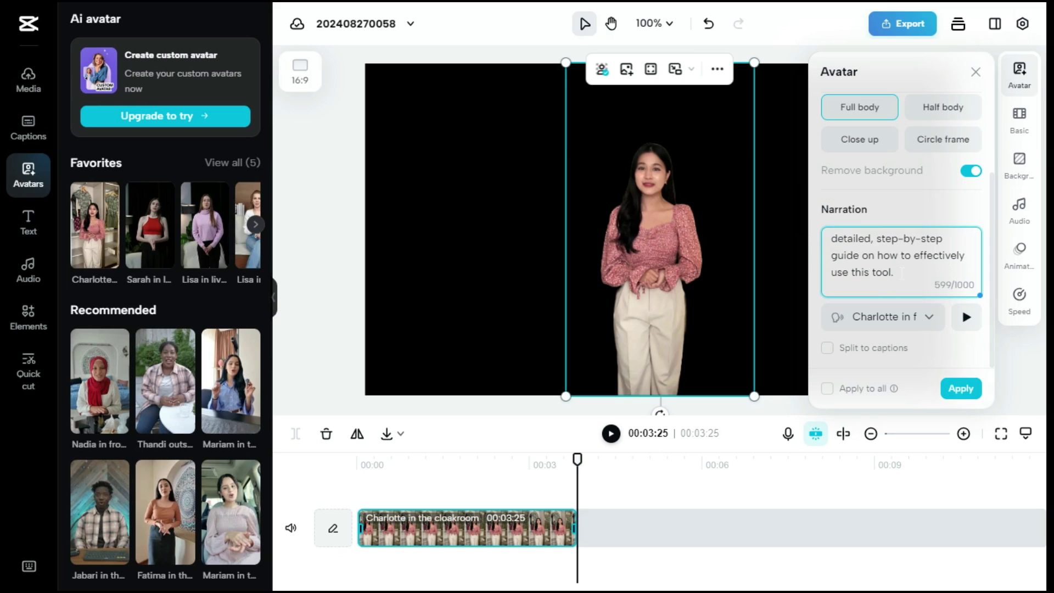
{"action": "left_click", "coordinate": [933, 318]}
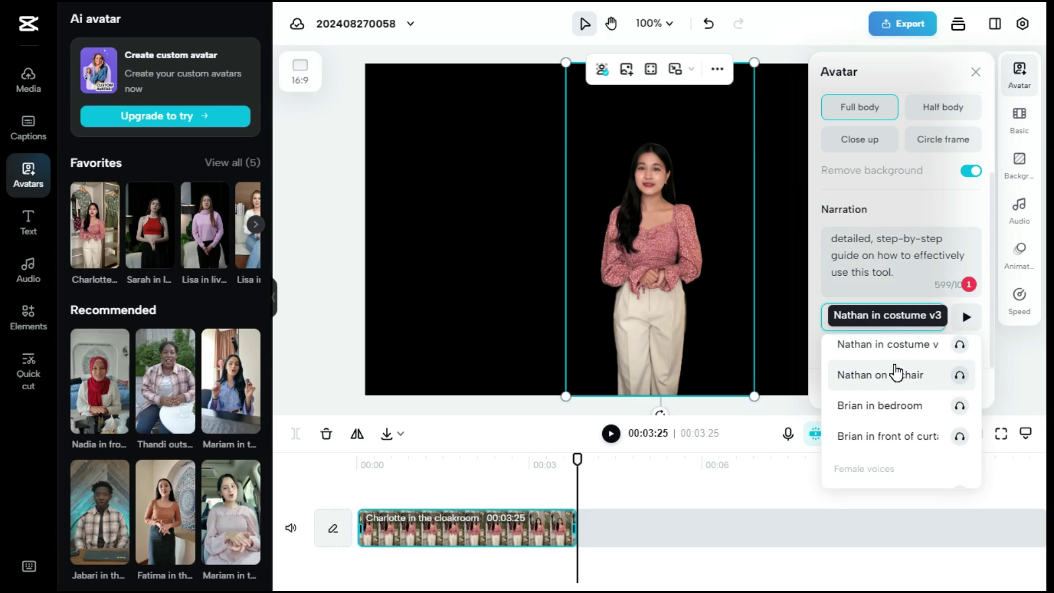
{"action": "scroll", "coordinate": [898, 373], "scroll_direction": "down", "scroll_amount": 5}
{"action": "scroll", "coordinate": [894, 394], "scroll_direction": "up", "scroll_amount": 8}
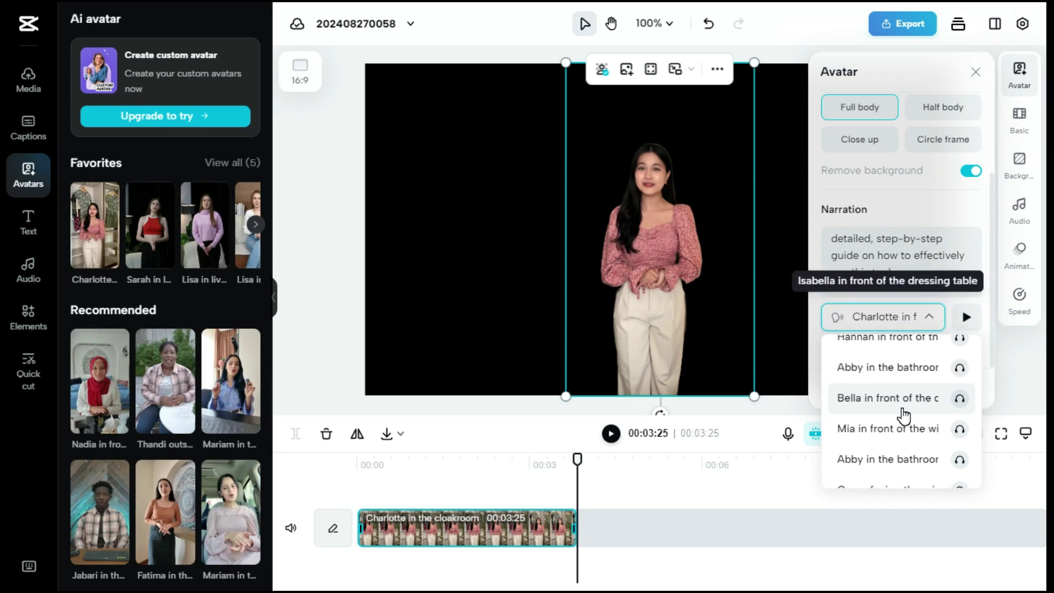
{"action": "scroll", "coordinate": [904, 409], "scroll_direction": "down", "scroll_amount": 5}
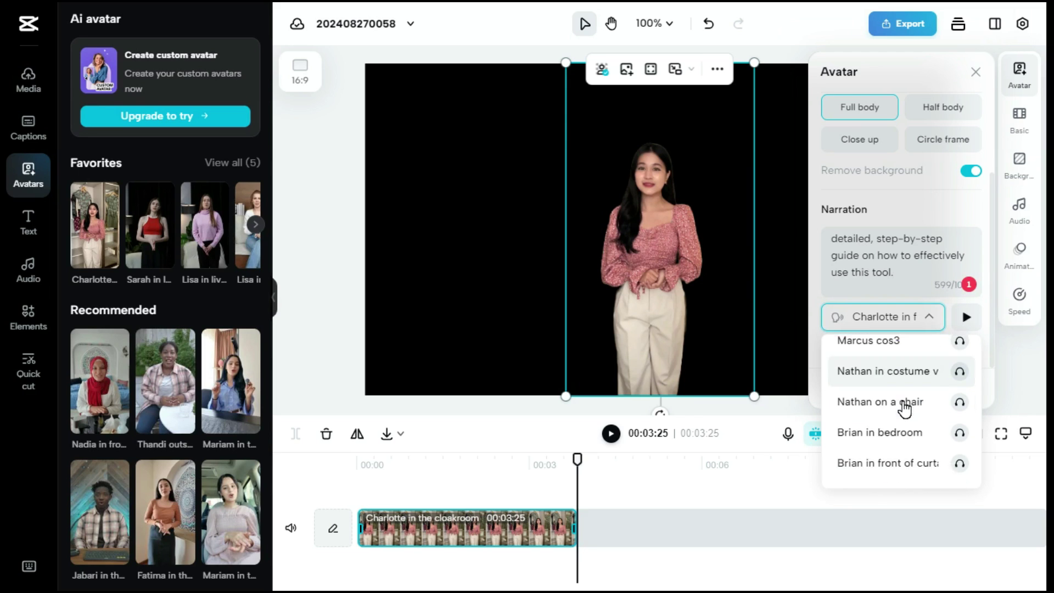
{"action": "left_click", "coordinate": [903, 398]}
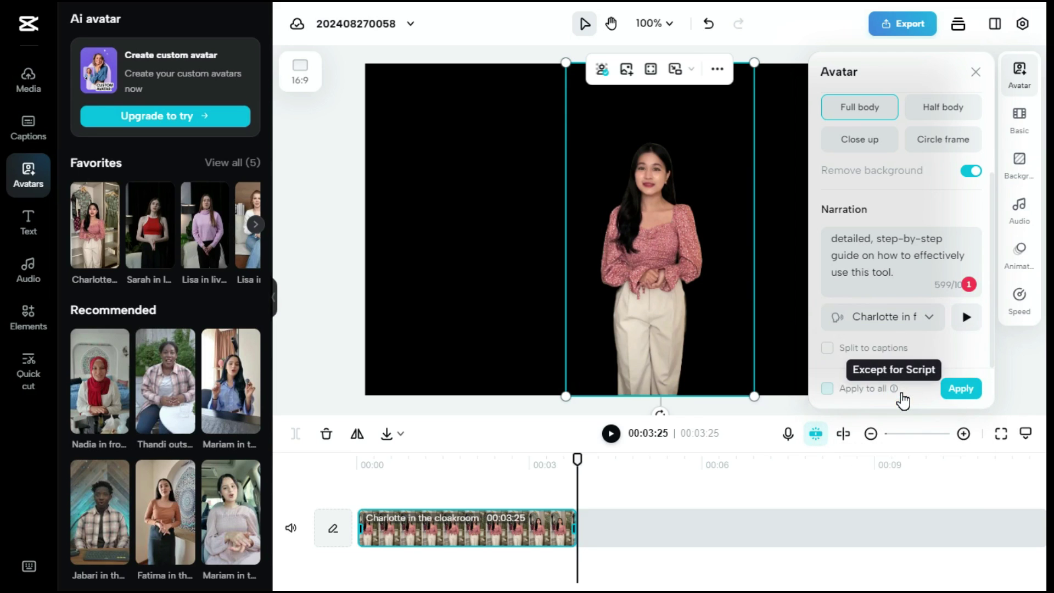
{"action": "left_click", "coordinate": [964, 391]}
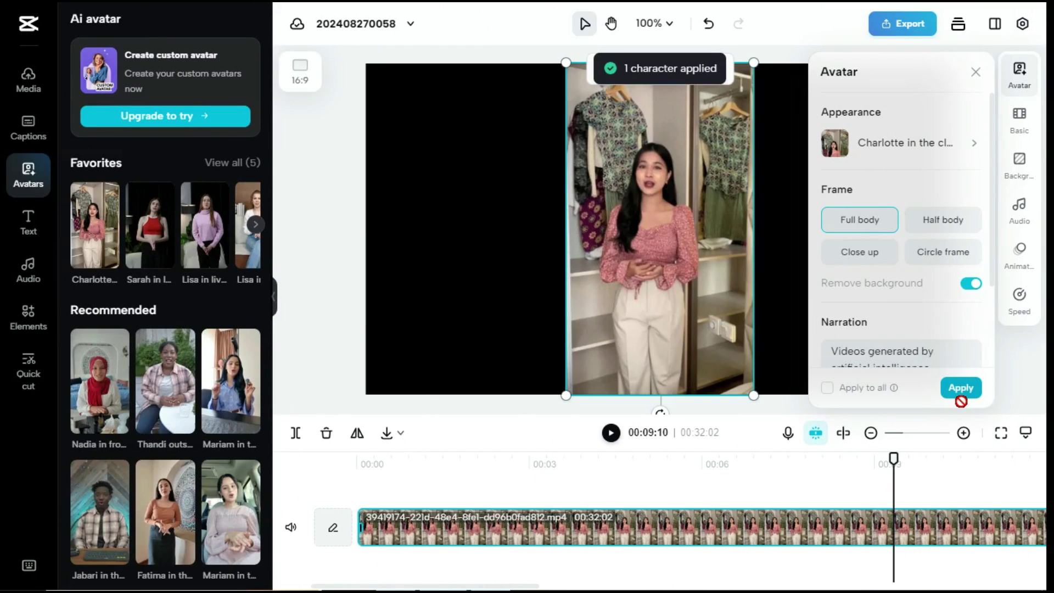
Step: Replay the background-free Charlotte clip from the start, pause near 00:04:00, and close avatar settings
{"action": "left_click_drag", "start_coordinate": [894, 459], "coordinate": [341, 485]}
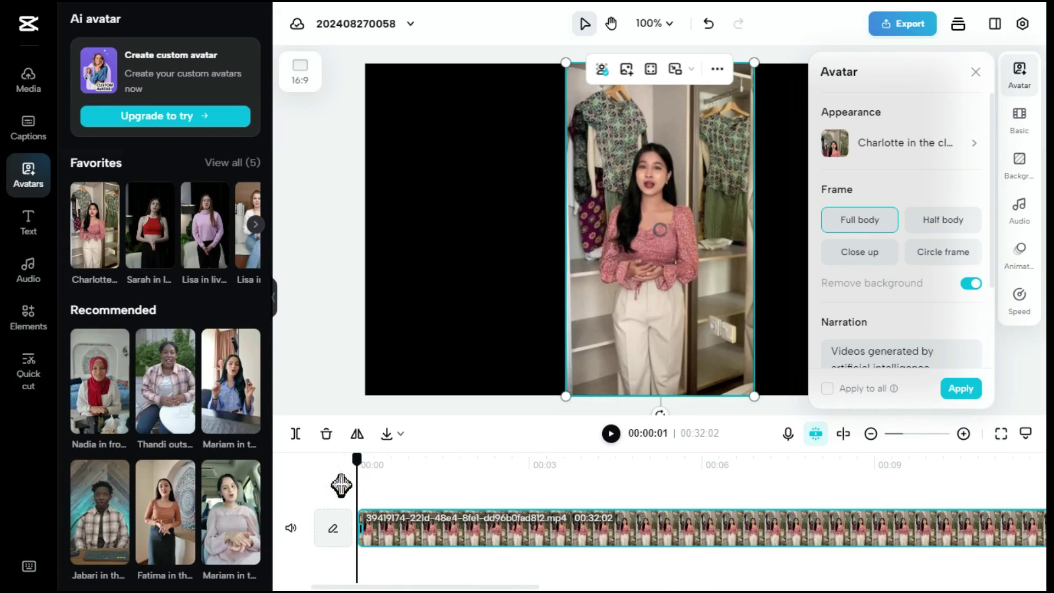
{"action": "left_click", "coordinate": [617, 435]}
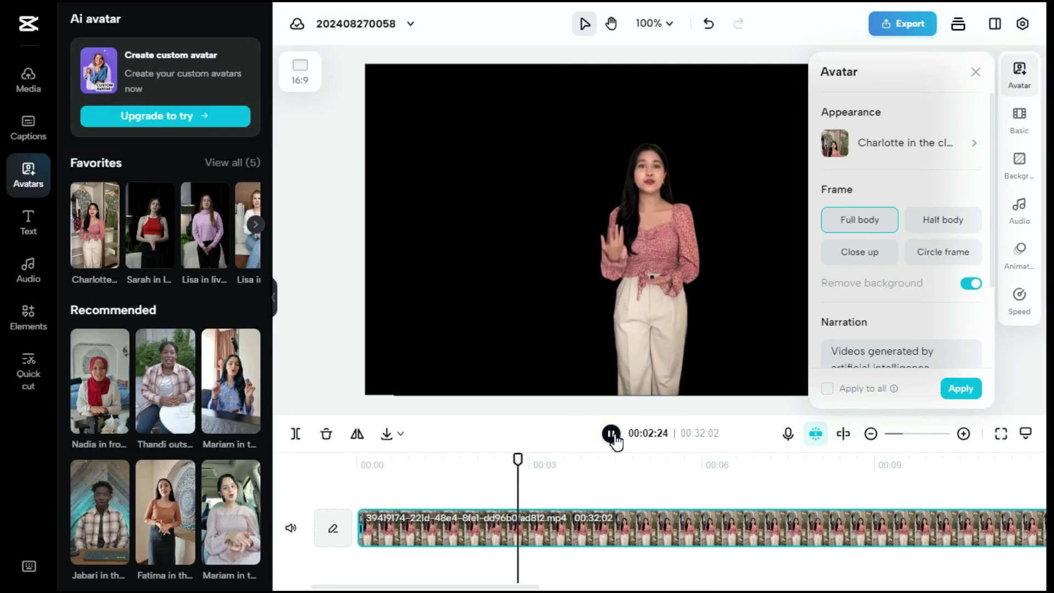
{"action": "left_click", "coordinate": [612, 435]}
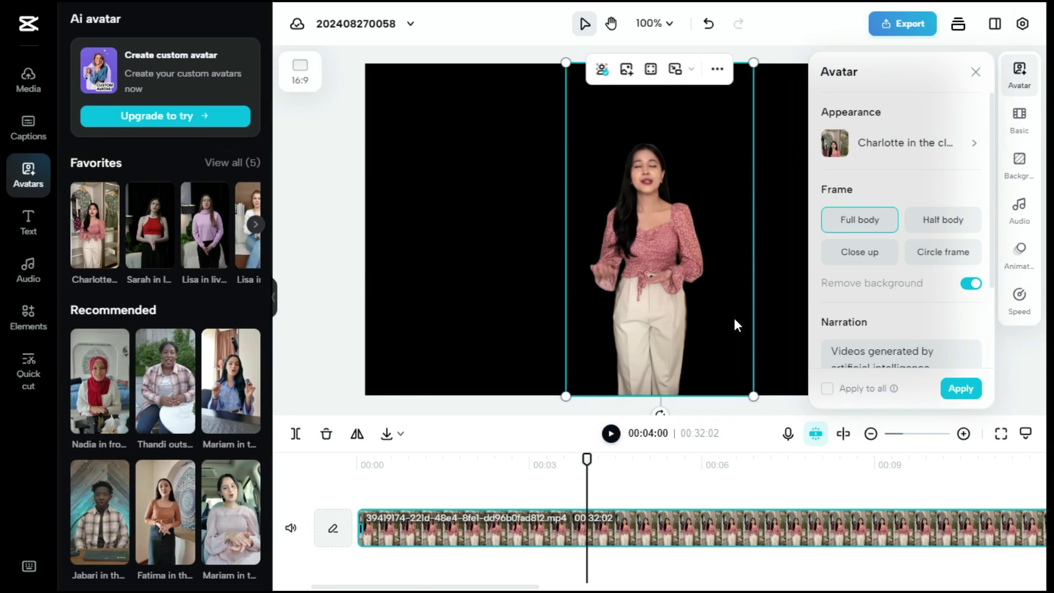
{"action": "left_click", "coordinate": [975, 72]}
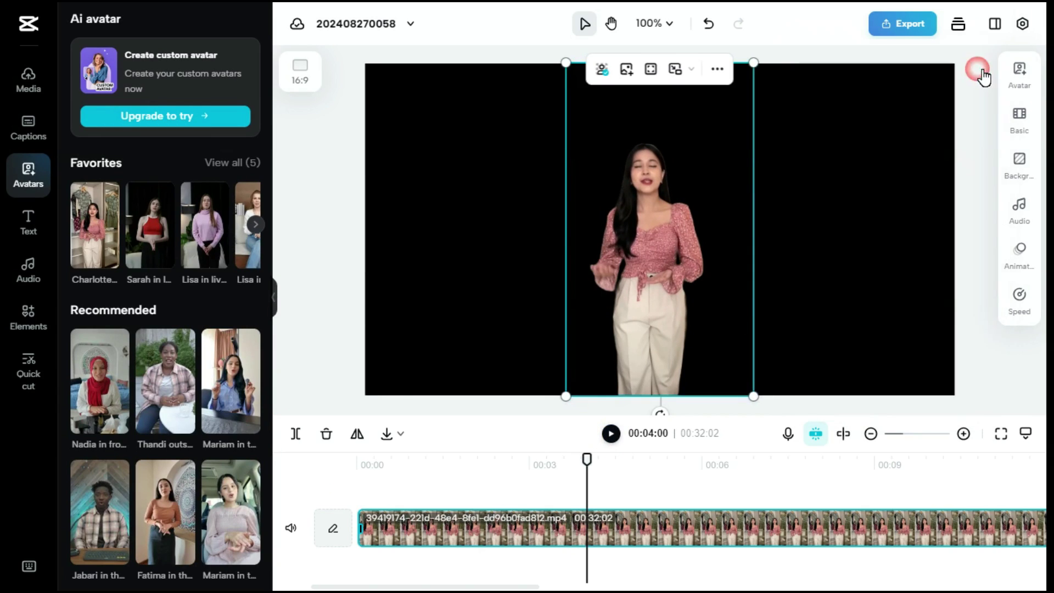
Step: Try medium and dark blue background colours, then revert to black
{"action": "left_click", "coordinate": [1023, 165]}
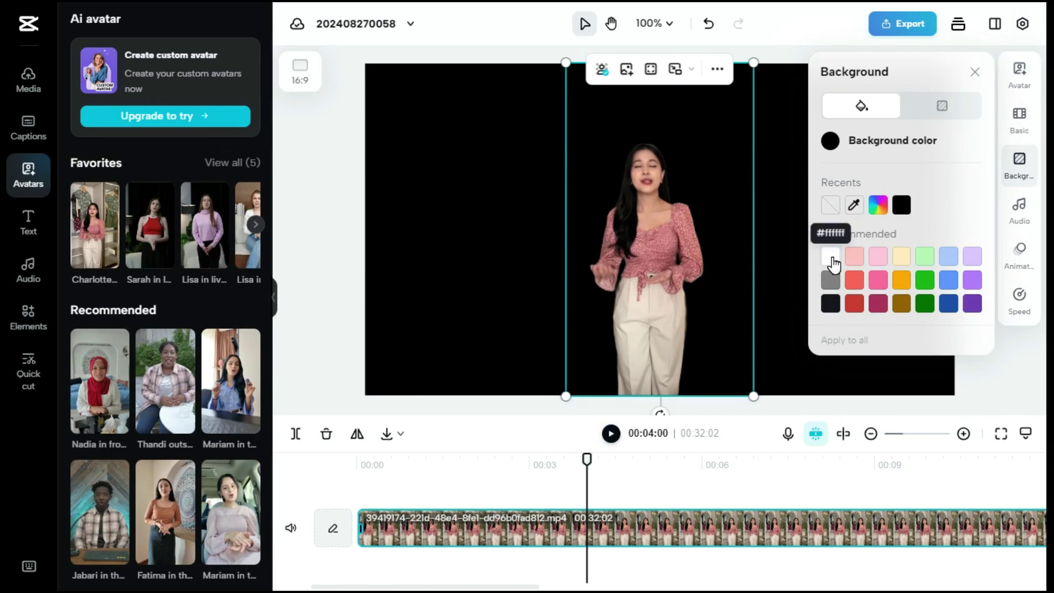
{"action": "left_click", "coordinate": [948, 280]}
{"action": "left_click", "coordinate": [949, 304]}
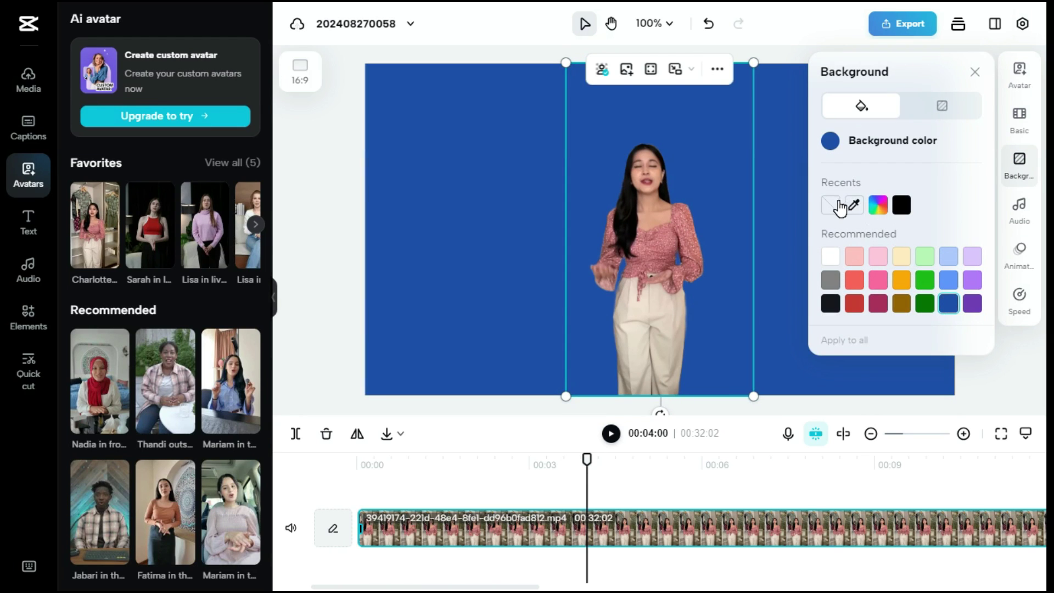
{"action": "left_click", "coordinate": [841, 203]}
Step: Preview dark green and purple pixel-hearts pattern backgrounds, then set no pattern and close
{"action": "left_click", "coordinate": [955, 114]}
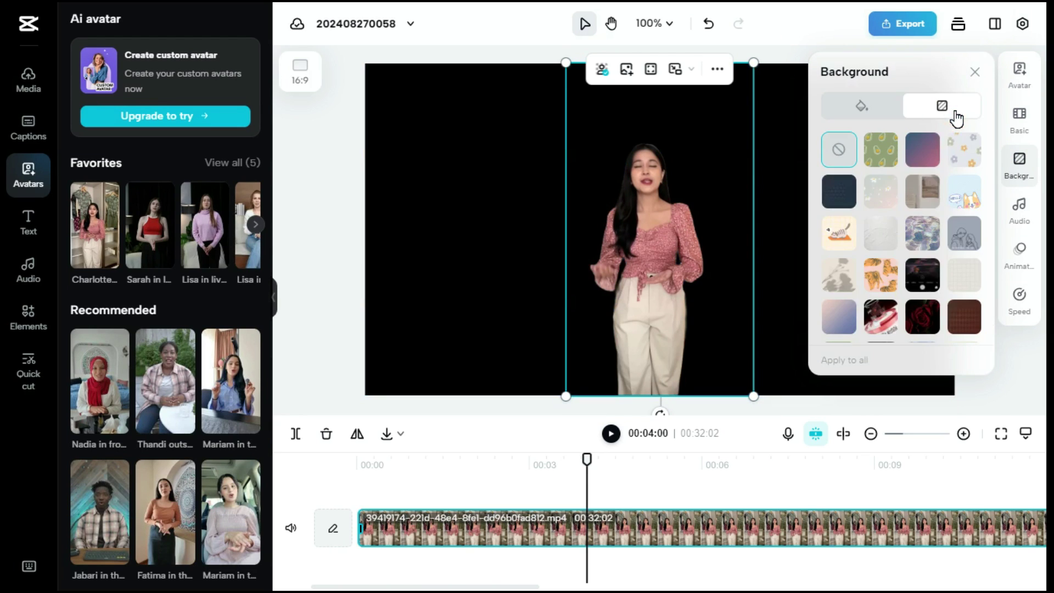
{"action": "scroll", "coordinate": [955, 214], "scroll_direction": "down", "scroll_amount": 3}
{"action": "scroll", "coordinate": [928, 263], "scroll_direction": "down", "scroll_amount": 2}
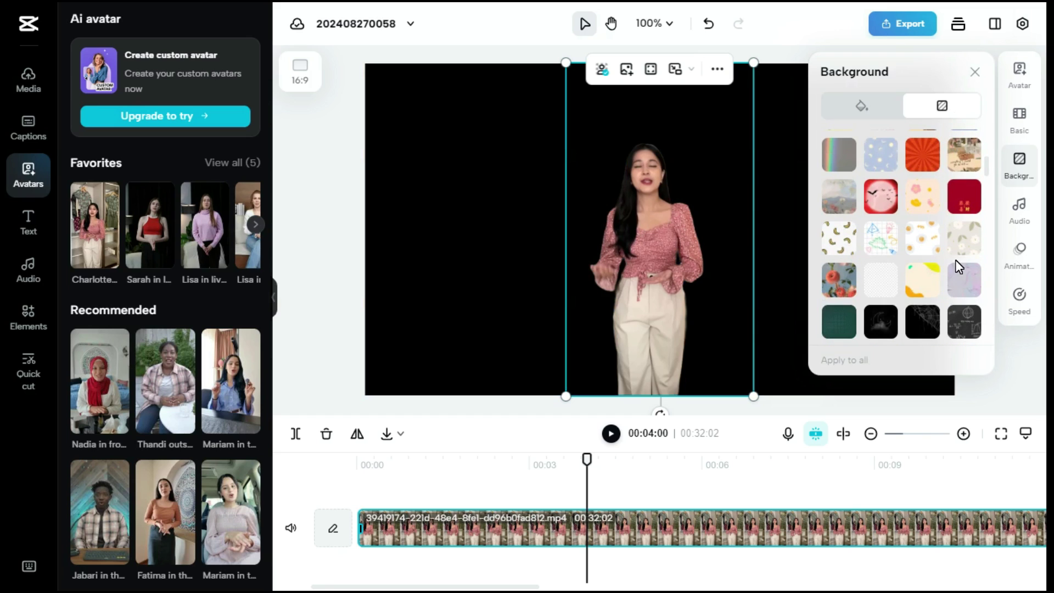
{"action": "left_click", "coordinate": [841, 328]}
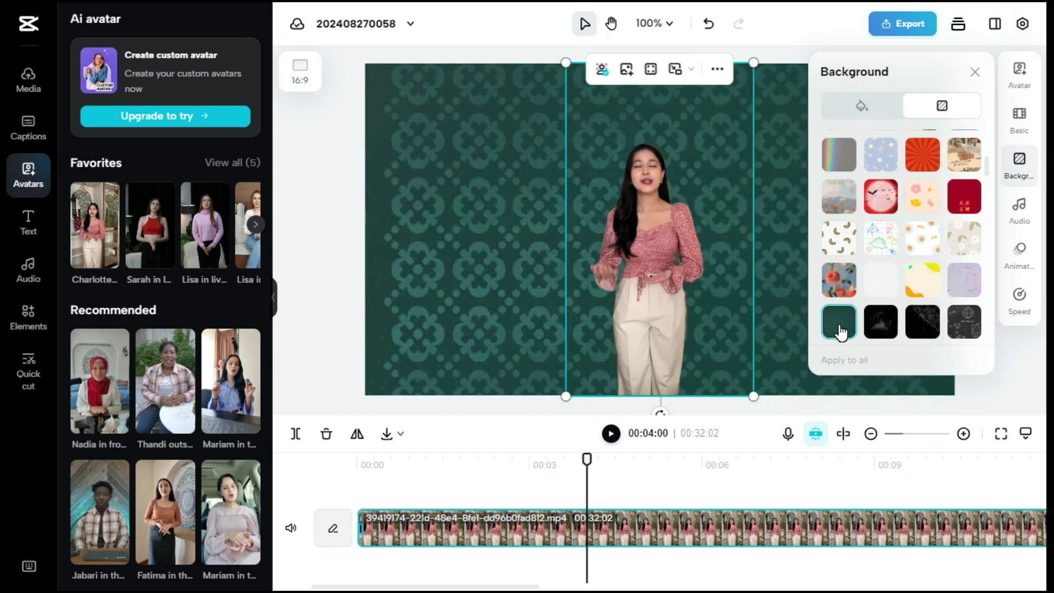
{"action": "scroll", "coordinate": [914, 296], "scroll_direction": "up", "scroll_amount": 2}
{"action": "left_click", "coordinate": [964, 209]}
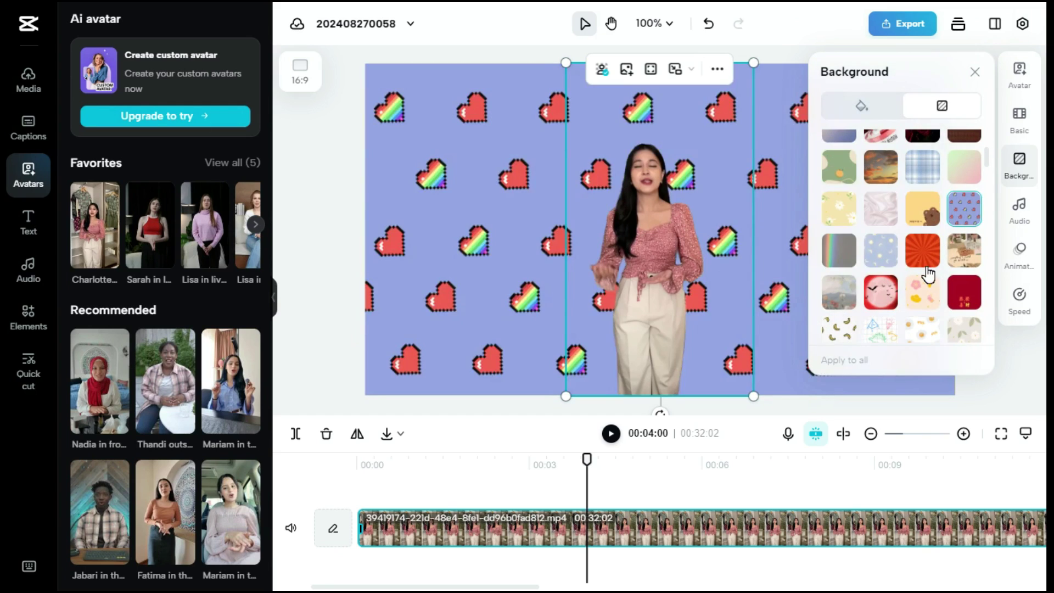
{"action": "scroll", "coordinate": [928, 263], "scroll_direction": "up", "scroll_amount": 3}
{"action": "left_click", "coordinate": [841, 147]}
{"action": "left_click", "coordinate": [975, 73]}
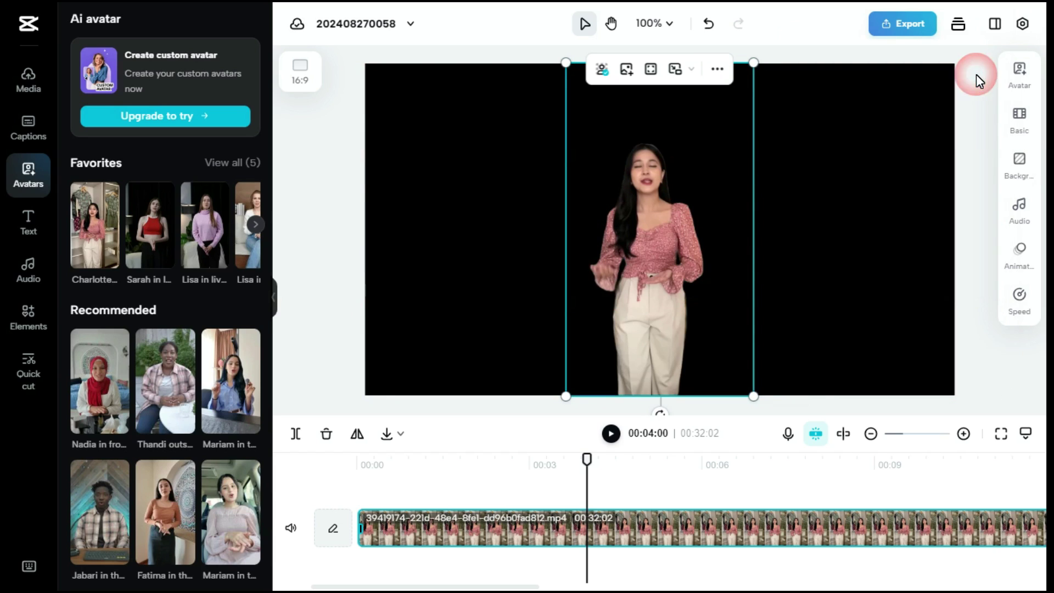
{"action": "left_click", "coordinate": [33, 84]}
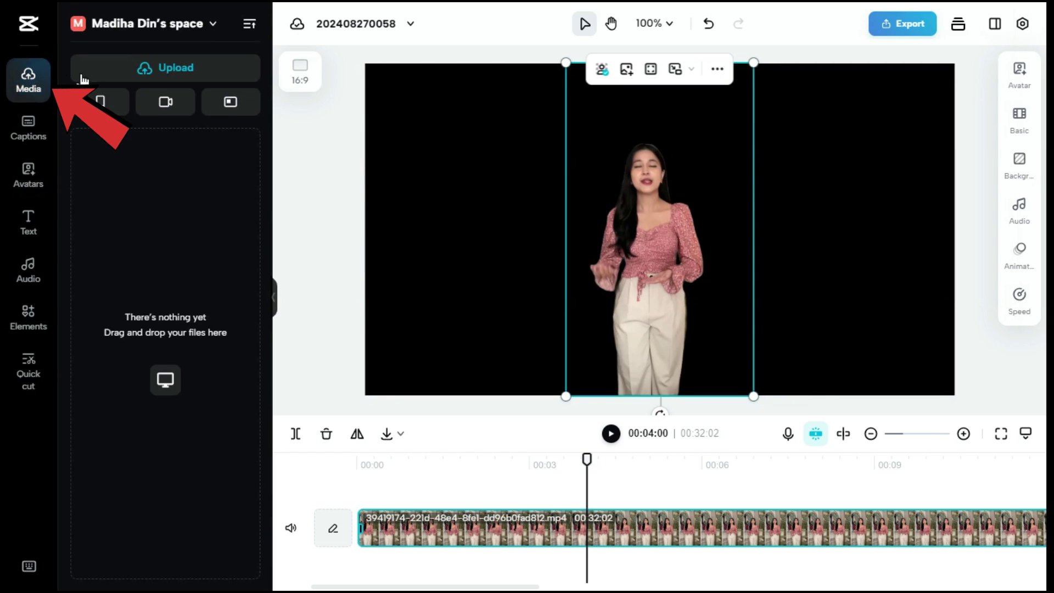
Step: Upload Park.mp4, add it to the timeline, and place the avatar track above it
{"action": "mouse_move", "coordinate": [159, 71]}
{"action": "left_click", "coordinate": [140, 108]}
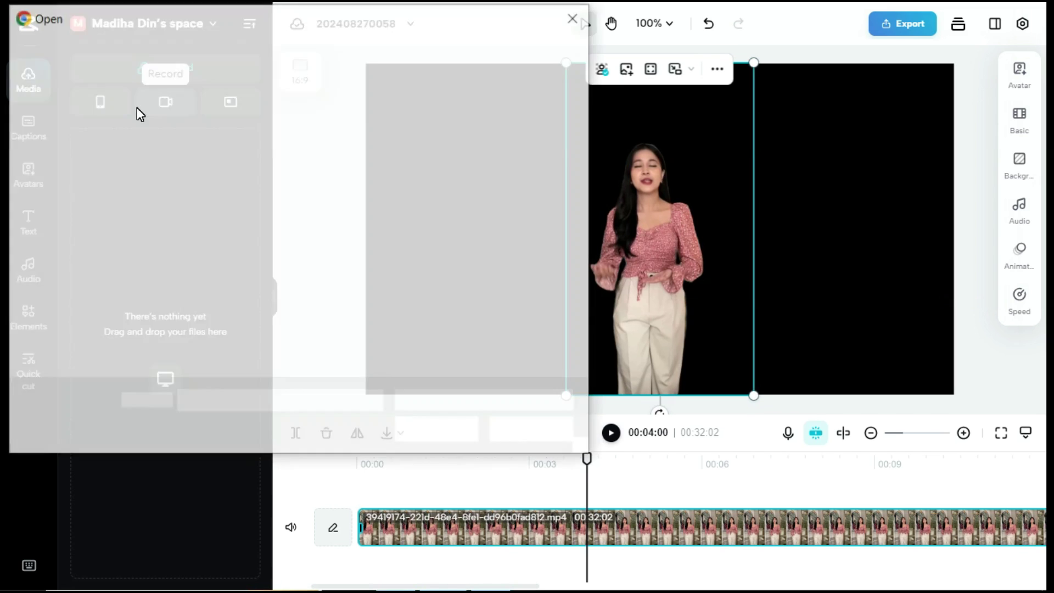
{"action": "double_click", "coordinate": [229, 163]}
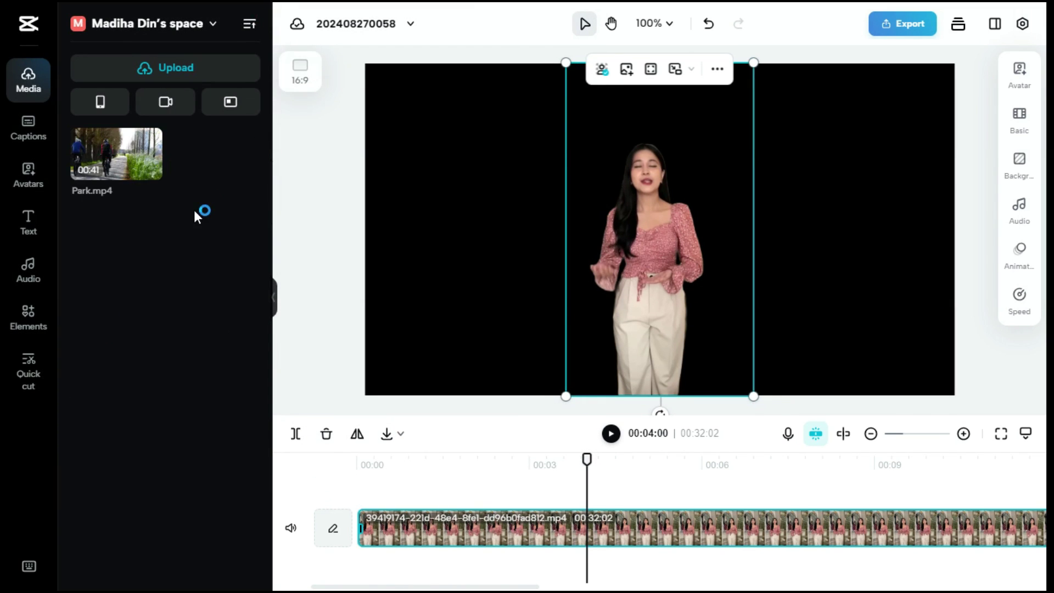
{"action": "left_click_drag", "start_coordinate": [129, 159], "coordinate": [389, 501]}
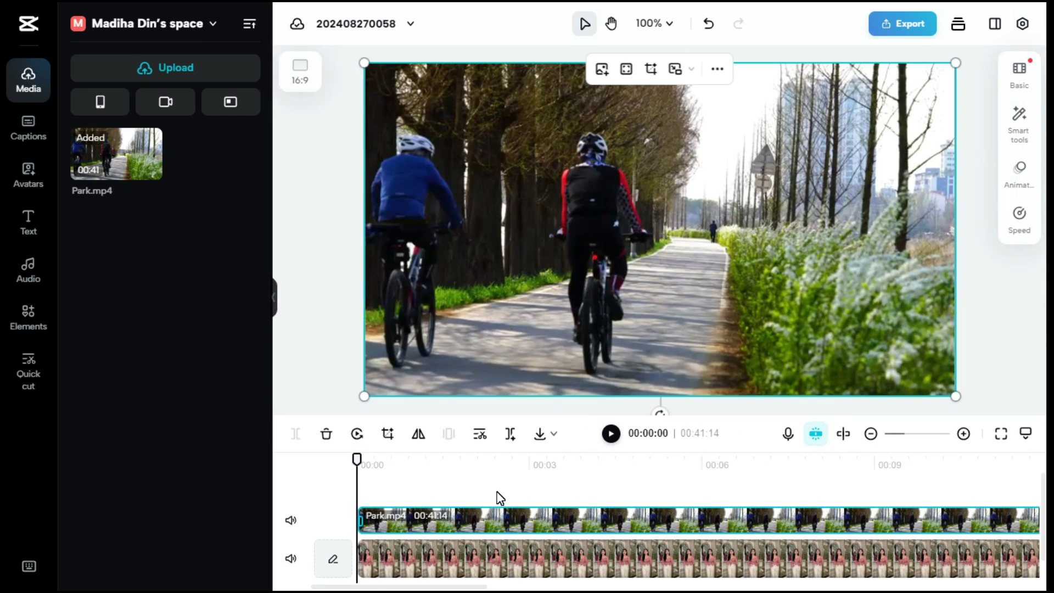
{"action": "left_click_drag", "start_coordinate": [554, 556], "coordinate": [549, 488]}
Step: Trim Park.mp4 so it starts and ends with the avatar clip
{"action": "scroll", "coordinate": [545, 483], "scroll_direction": "down", "scroll_amount": 2}
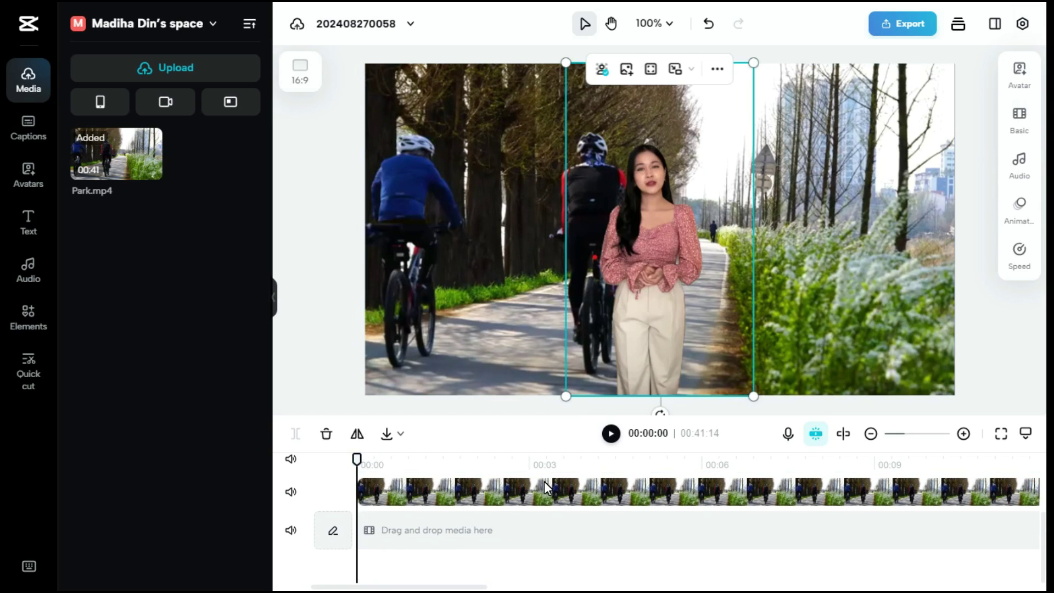
{"action": "scroll", "coordinate": [545, 497], "scroll_direction": "up", "scroll_amount": 2}
{"action": "left_click", "coordinate": [871, 434]}
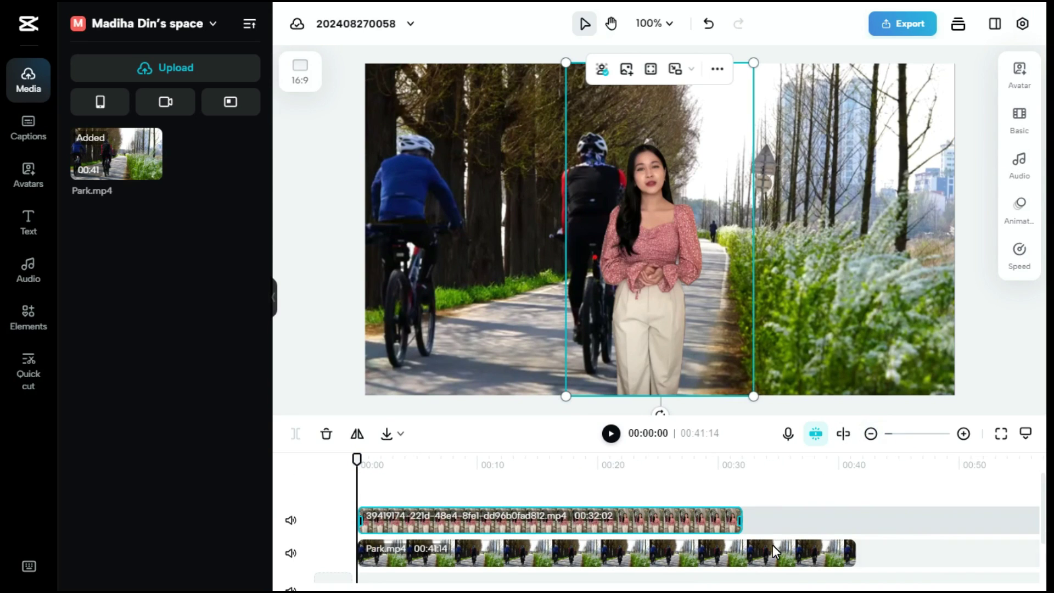
{"action": "left_click_drag", "start_coordinate": [357, 471], "coordinate": [463, 473]}
{"action": "left_click", "coordinate": [496, 549]}
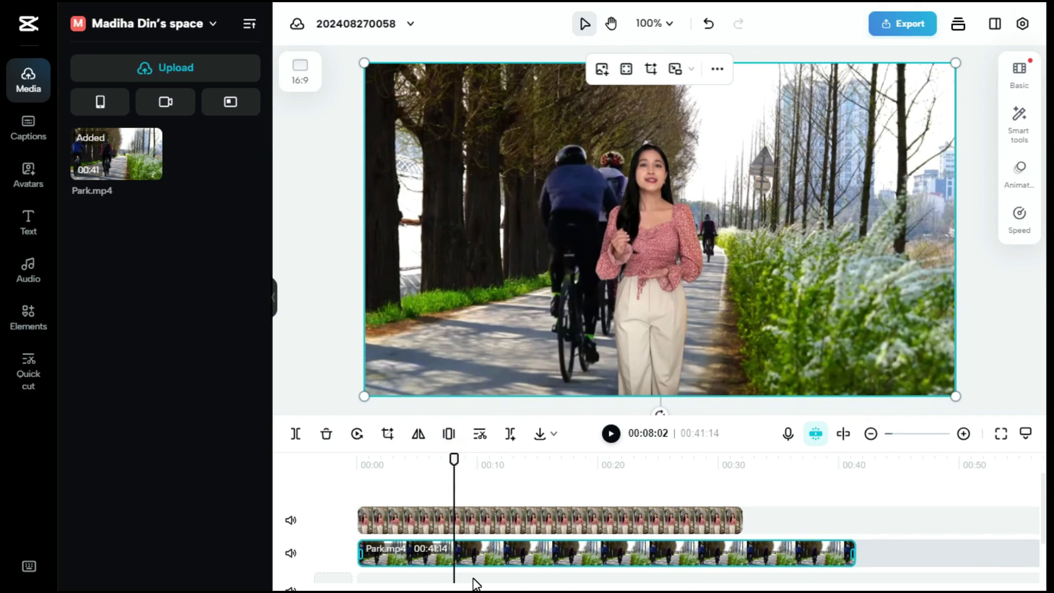
{"action": "left_click", "coordinate": [434, 562]}
{"action": "key", "text": "q"}
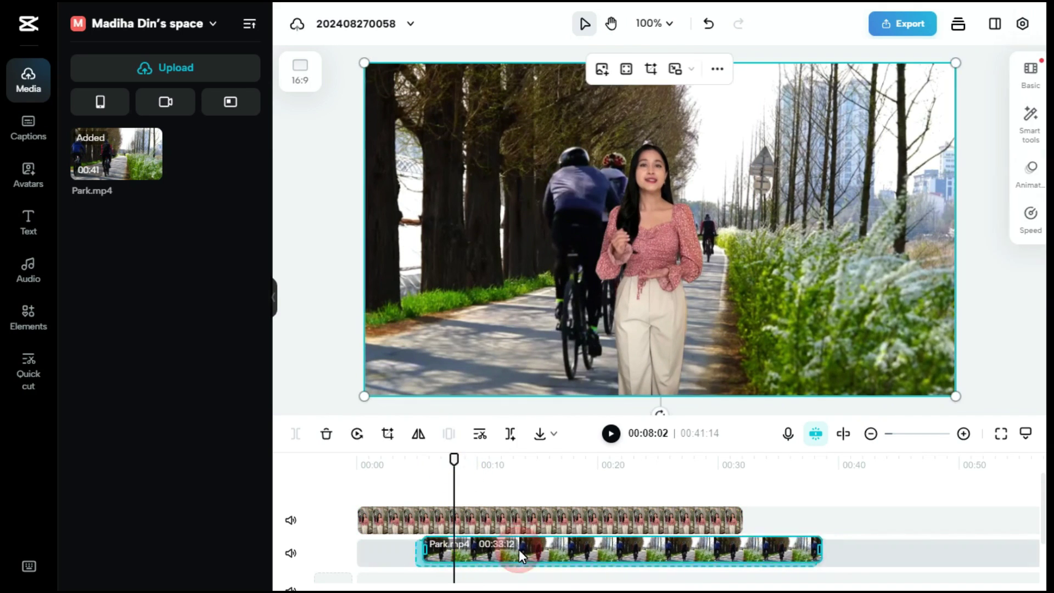
{"action": "left_click_drag", "start_coordinate": [412, 465], "coordinate": [370, 469]}
{"action": "left_click_drag", "start_coordinate": [358, 565], "coordinate": [370, 558]}
{"action": "left_click", "coordinate": [426, 555]}
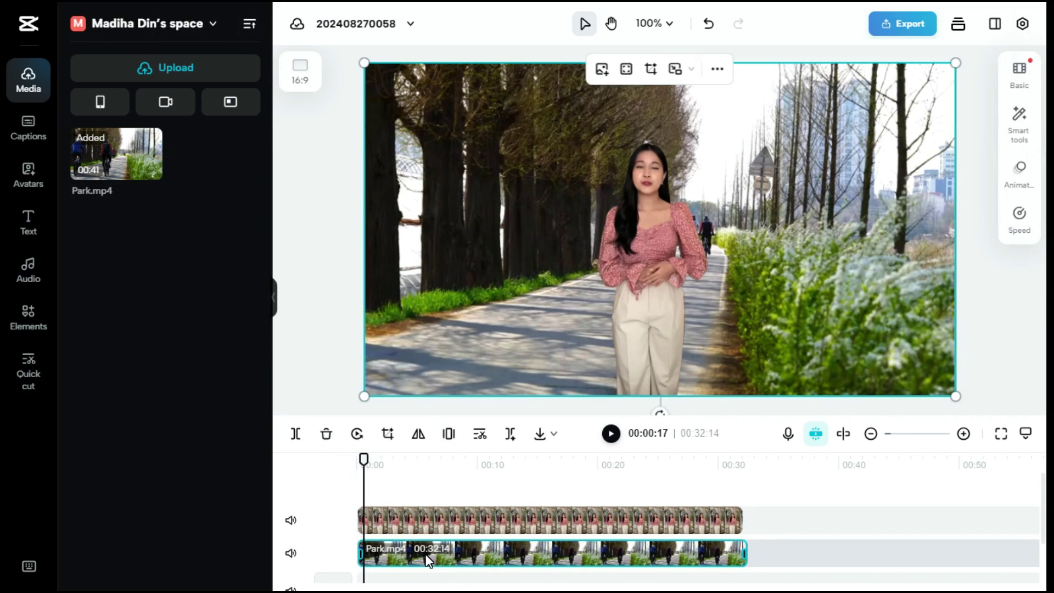
Step: Extend the avatar clip to 00:32:13 and move the avatar right in the frame
{"action": "left_click", "coordinate": [738, 525]}
{"action": "left_click_drag", "start_coordinate": [751, 532], "coordinate": [754, 532]}
{"action": "left_click_drag", "start_coordinate": [754, 62], "coordinate": [743, 81]}
{"action": "left_click_drag", "start_coordinate": [642, 297], "coordinate": [683, 303]}
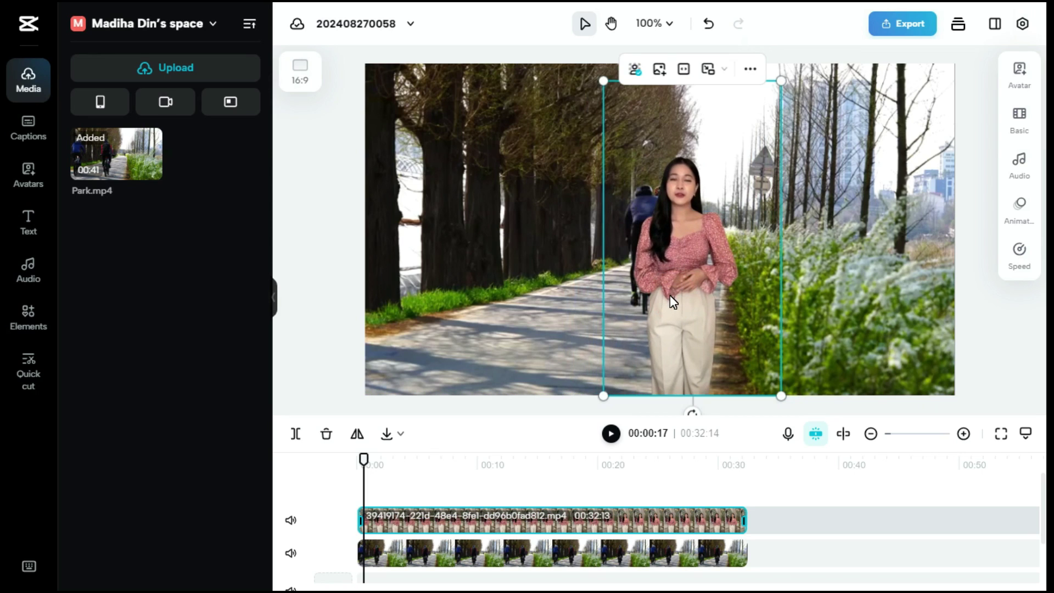
Step: Generate auto captions with English (US) as the spoken language
{"action": "left_click", "coordinate": [34, 136]}
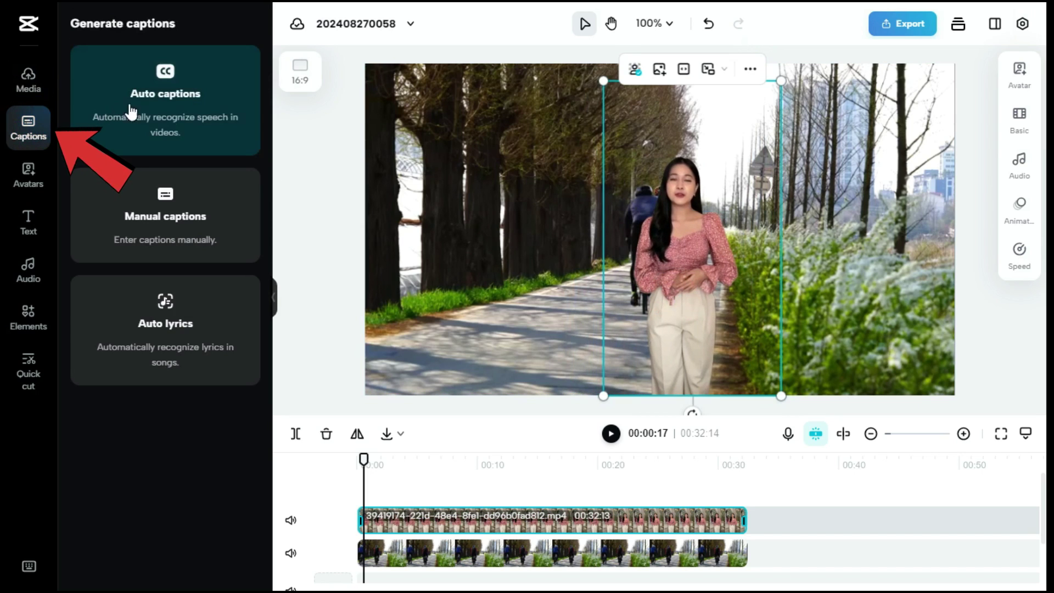
{"action": "left_click", "coordinate": [169, 78]}
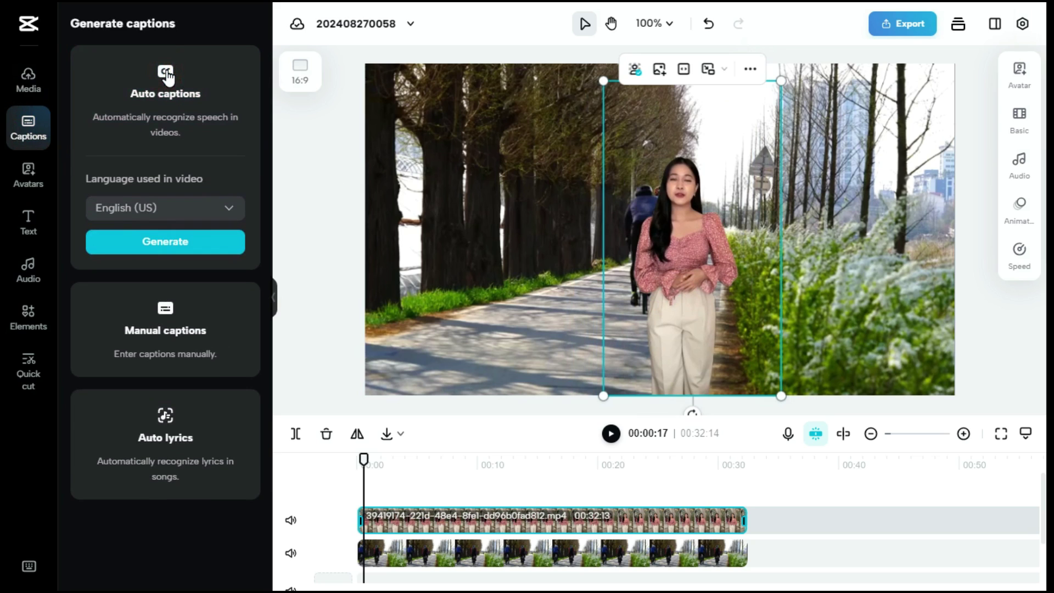
{"action": "left_click", "coordinate": [233, 212]}
{"action": "scroll", "coordinate": [219, 360], "scroll_direction": "down", "scroll_amount": 8}
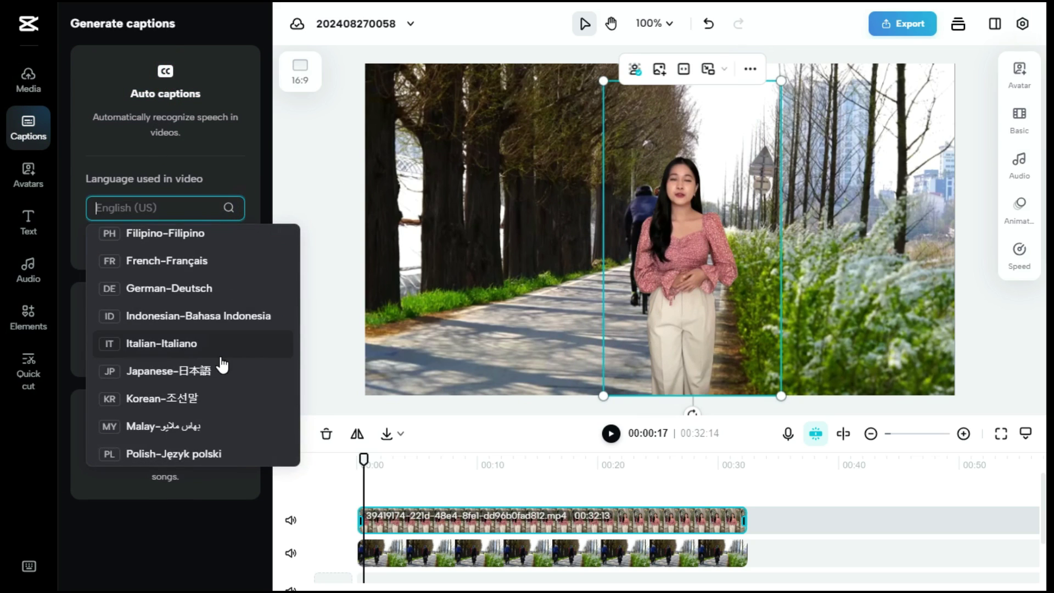
{"action": "scroll", "coordinate": [219, 368], "scroll_direction": "up", "scroll_amount": 8}
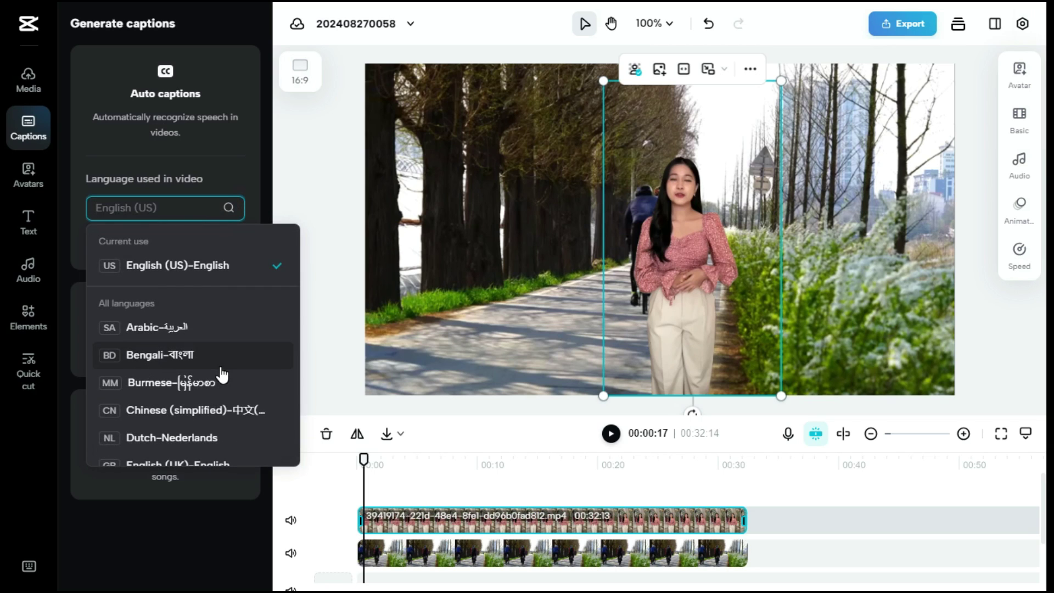
{"action": "left_click", "coordinate": [237, 188]}
{"action": "left_click", "coordinate": [158, 242]}
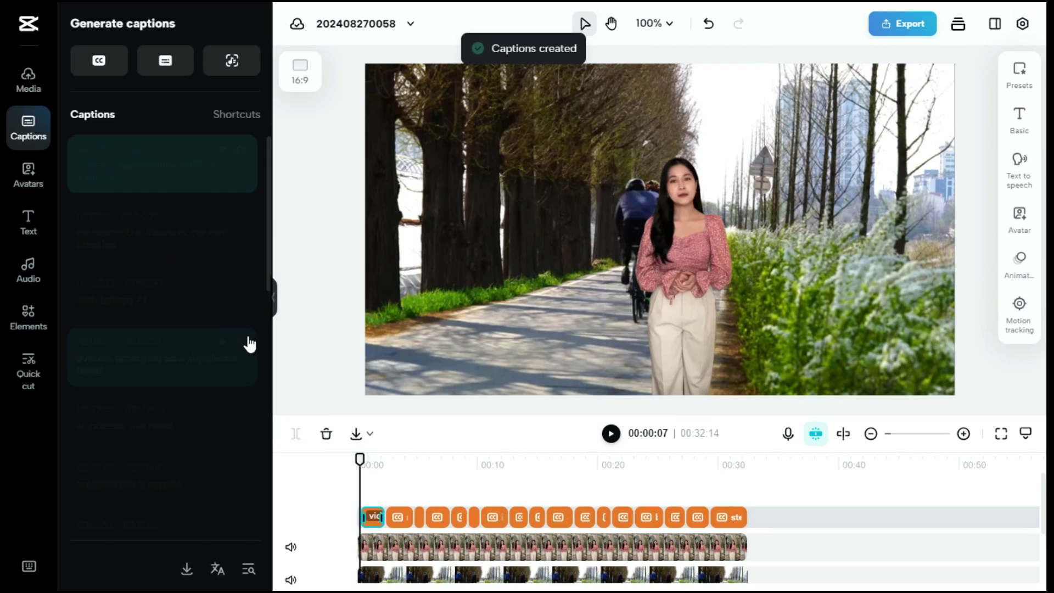
Step: Preview the captions and set their font size to 5
{"action": "left_click", "coordinate": [612, 434]}
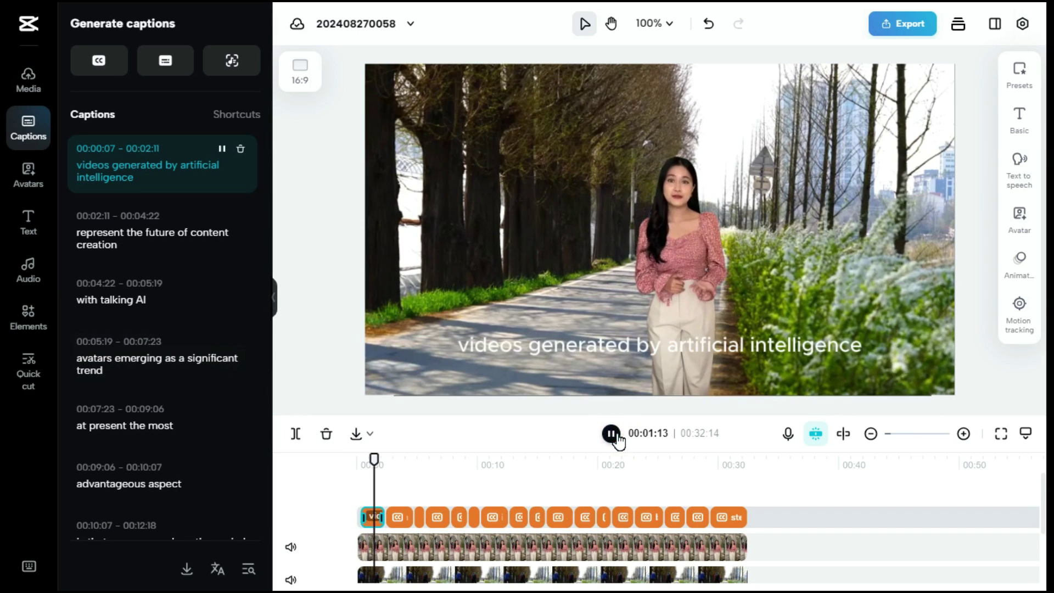
{"action": "left_click", "coordinate": [611, 435]}
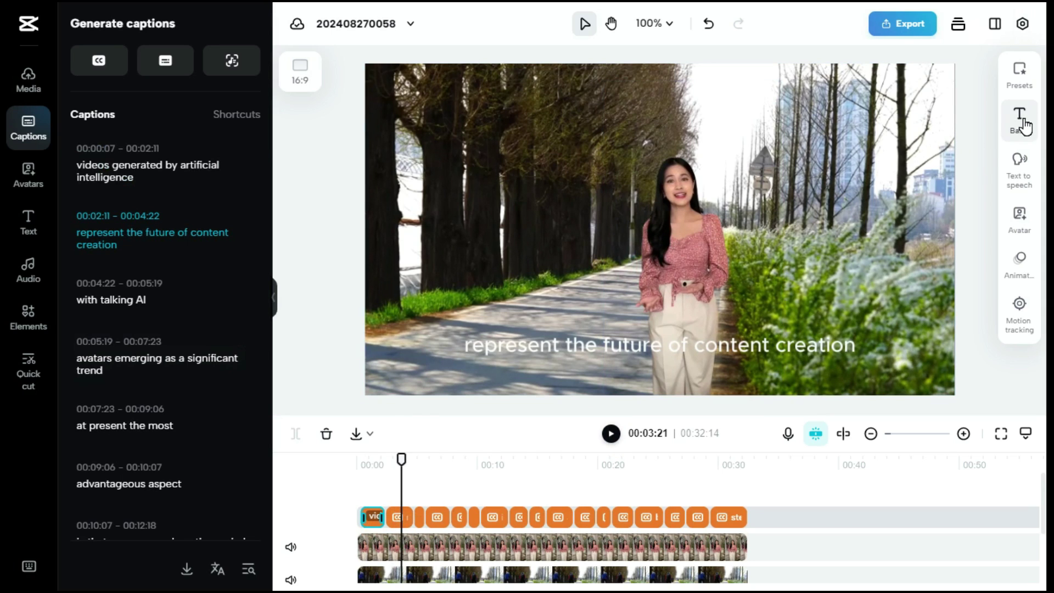
{"action": "left_click", "coordinate": [1022, 126]}
{"action": "left_click", "coordinate": [964, 168]}
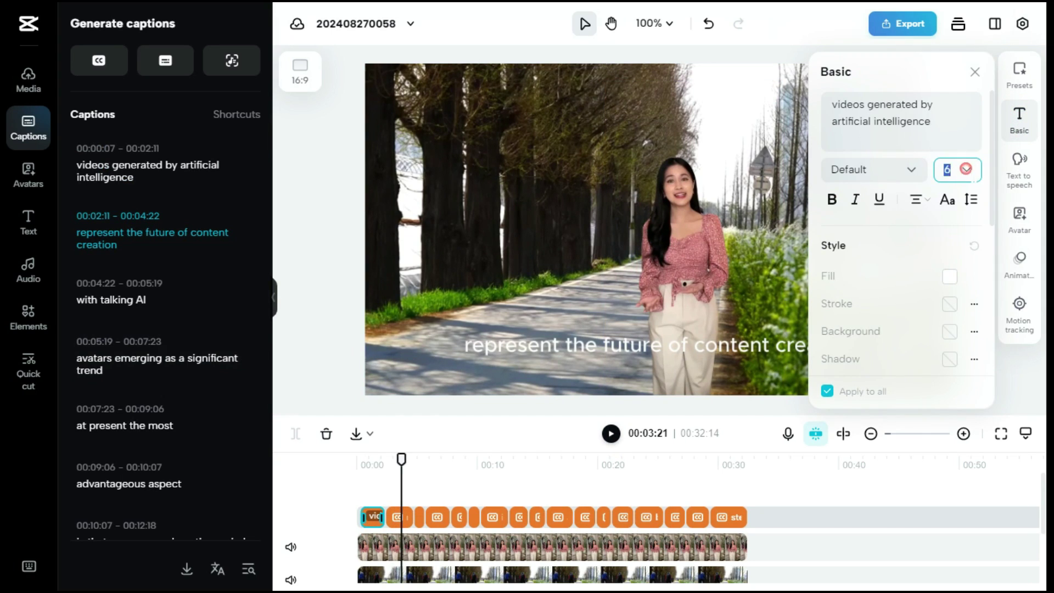
{"action": "left_click", "coordinate": [928, 204]}
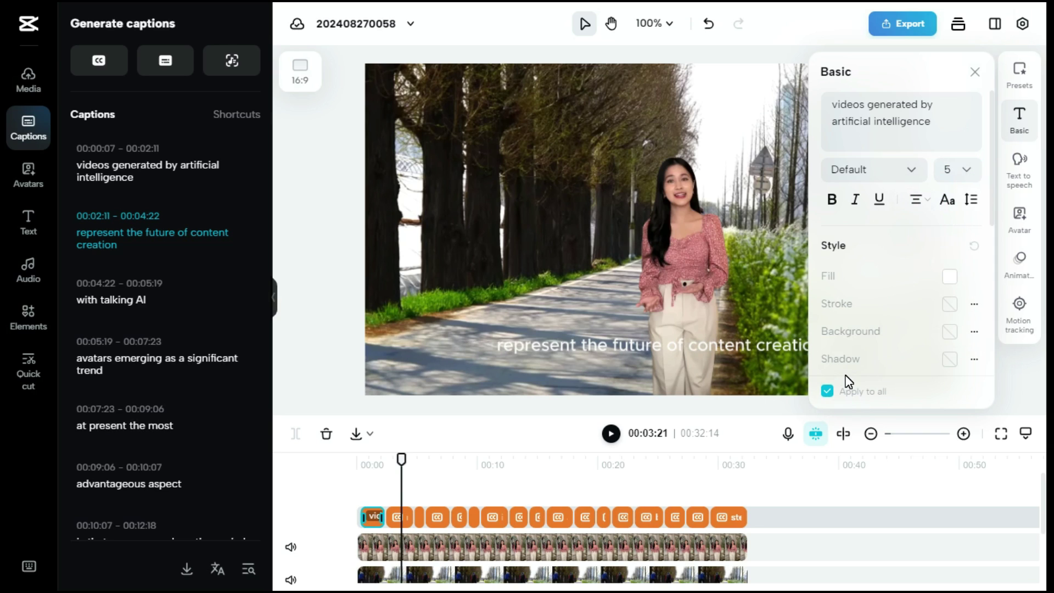
Step: Apply the yellow-outlined caption style preset
{"action": "left_click", "coordinate": [1020, 86]}
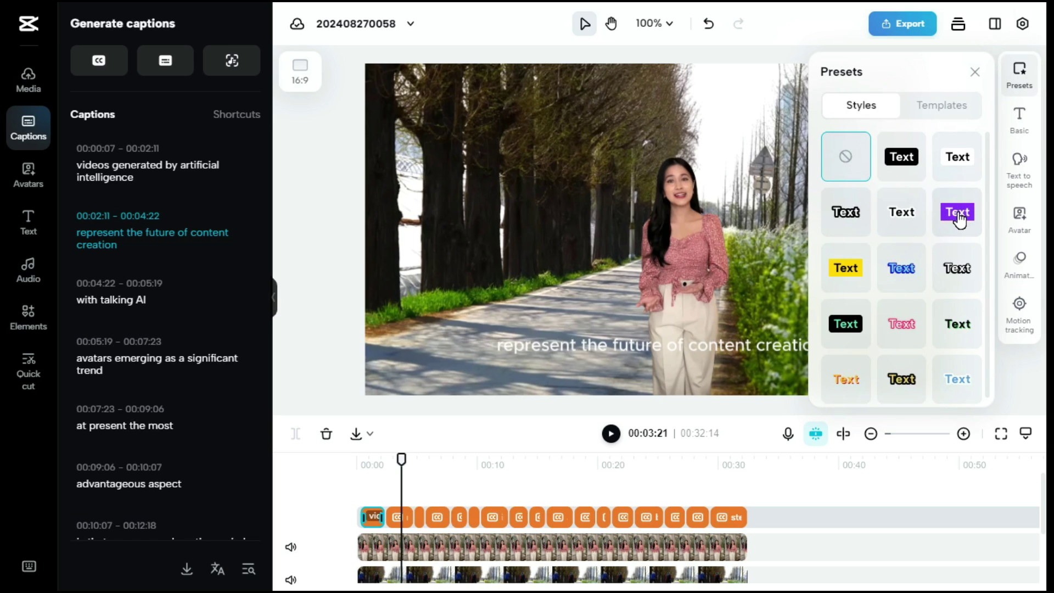
{"action": "scroll", "coordinate": [957, 237], "scroll_direction": "down", "scroll_amount": 1}
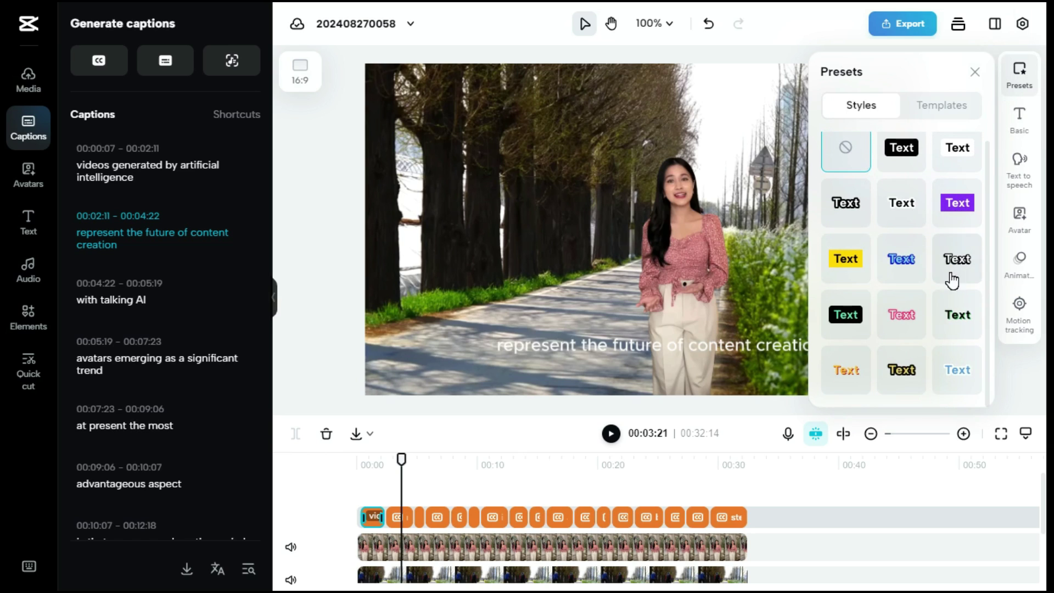
{"action": "left_click", "coordinate": [901, 381]}
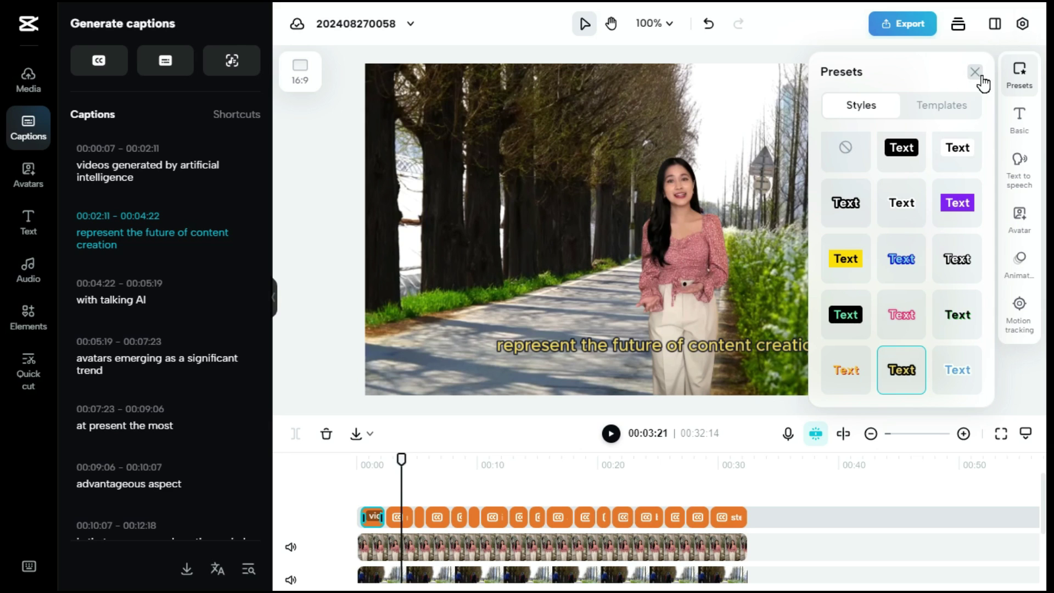
{"action": "left_click", "coordinate": [975, 72]}
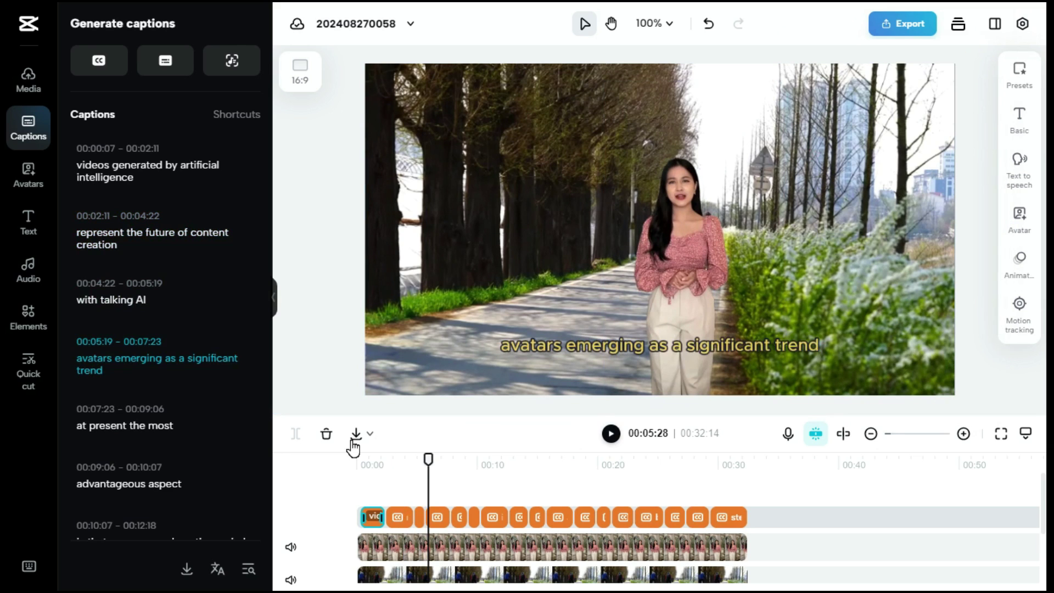
Step: Translate the caption list from English into Hindi
{"action": "left_click", "coordinate": [218, 570]}
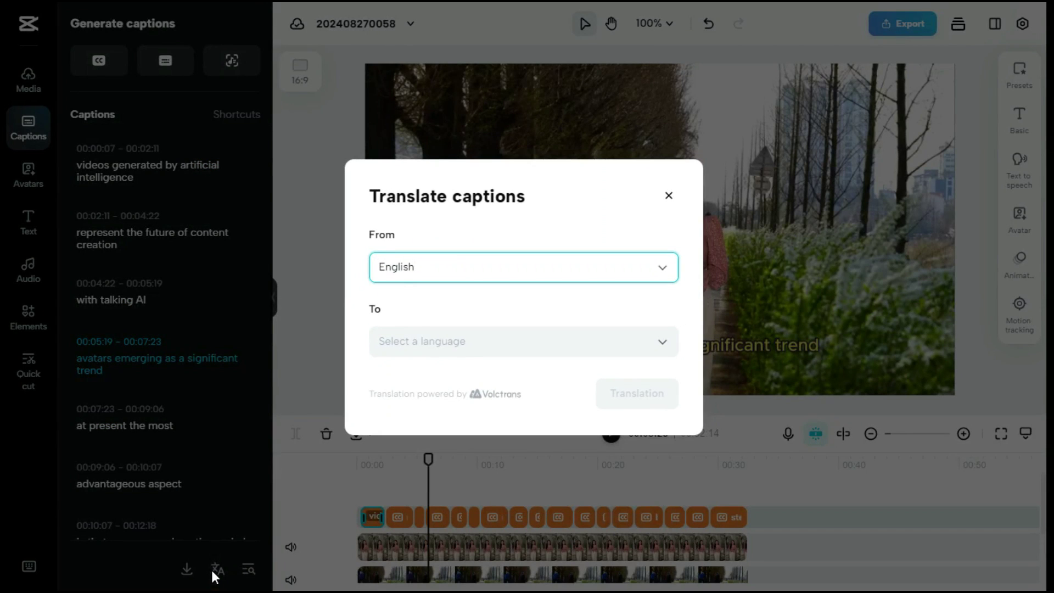
{"action": "left_click", "coordinate": [663, 341]}
{"action": "scroll", "coordinate": [593, 164], "scroll_direction": "down", "scroll_amount": 15}
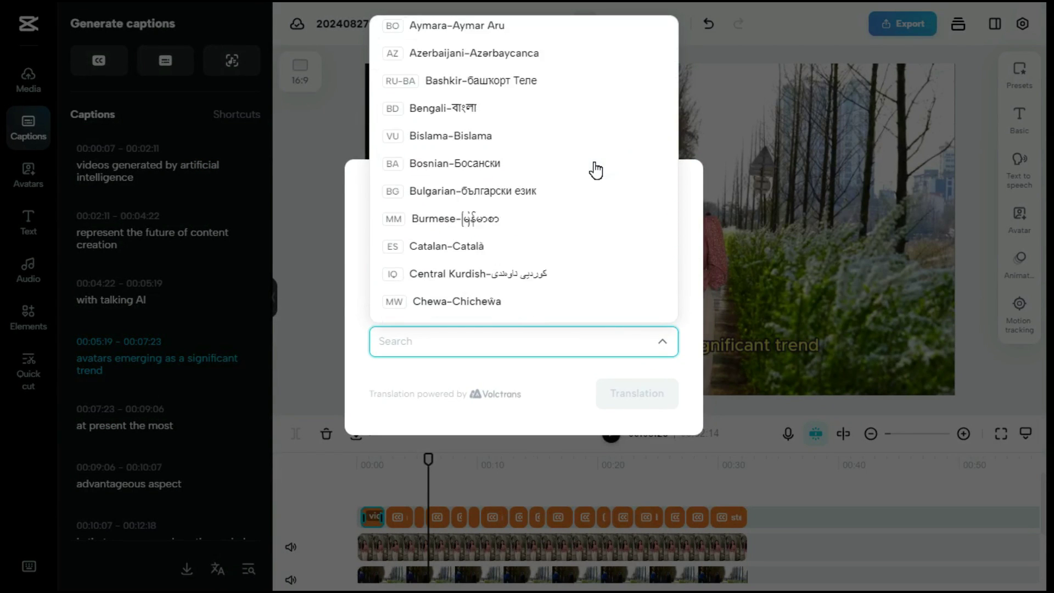
{"action": "scroll", "coordinate": [596, 174], "scroll_direction": "down", "scroll_amount": 5}
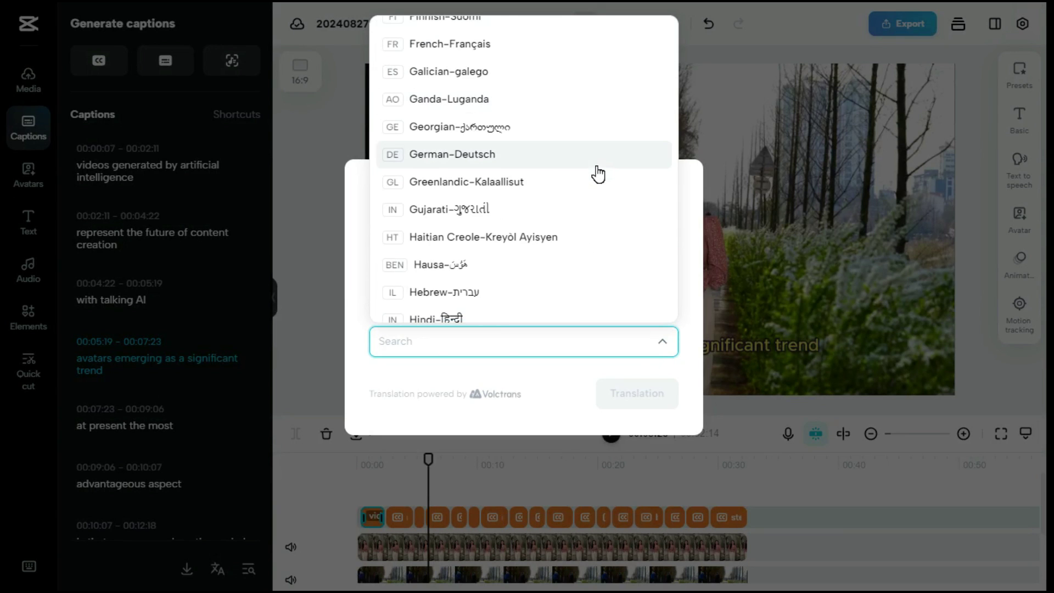
{"action": "left_click", "coordinate": [433, 228]}
{"action": "left_click", "coordinate": [635, 397]}
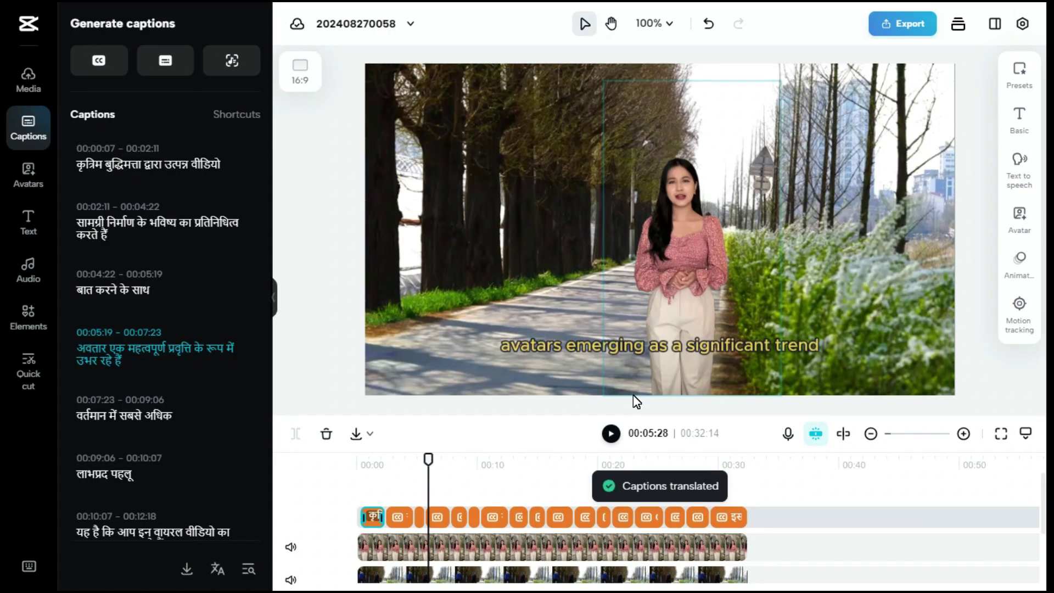
{"action": "left_click_drag", "start_coordinate": [438, 470], "coordinate": [392, 482]}
Step: Undo the Hindi translation so the captions read in English again
{"action": "key", "text": "ctrl+z"}
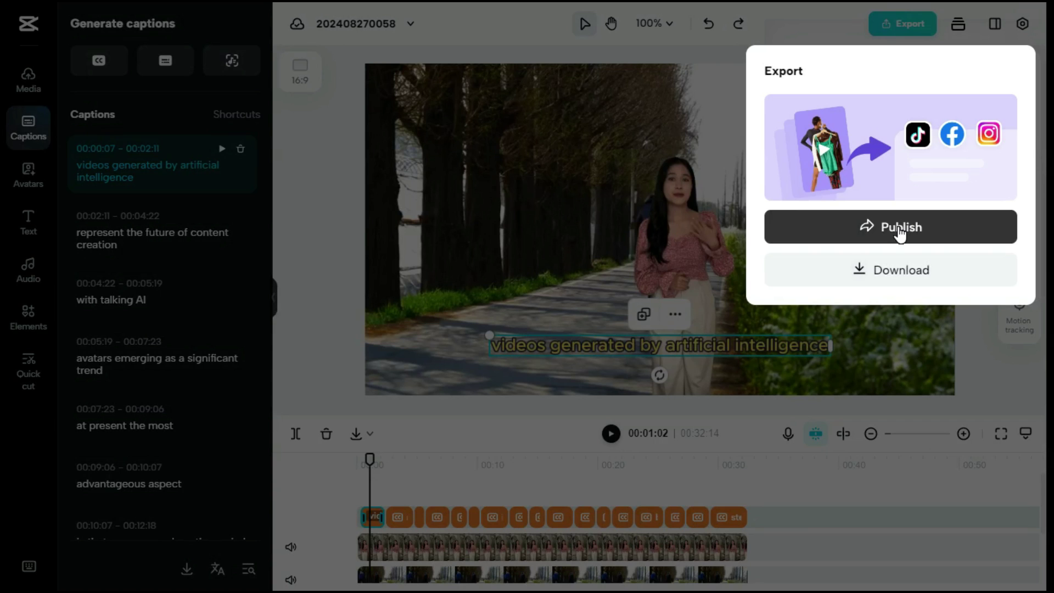
Step: Name the download 'Project 1' and set its resolution to 1080p
{"action": "left_click", "coordinate": [894, 272]}
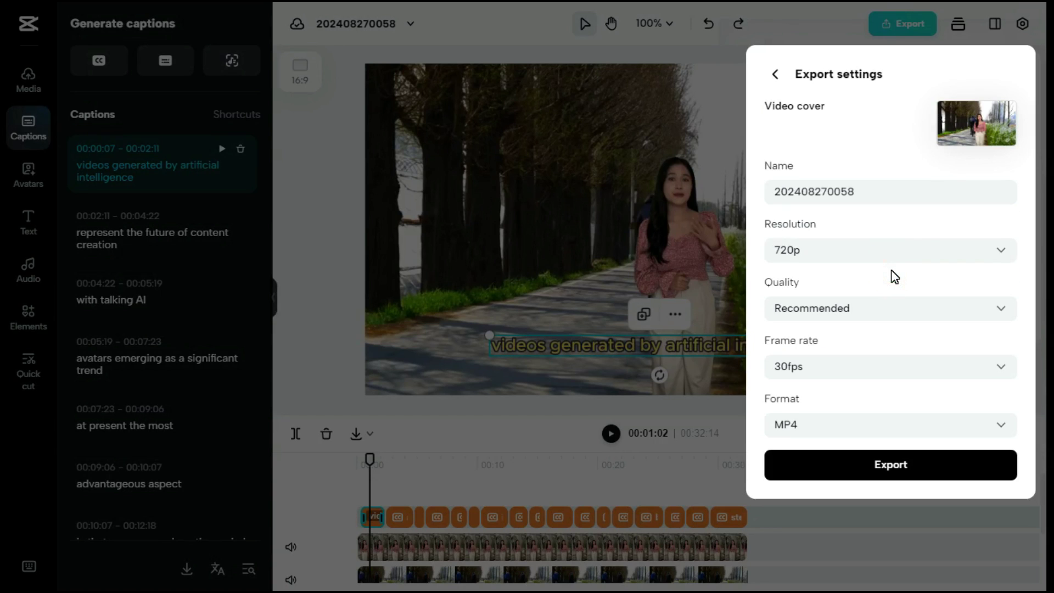
{"action": "left_click_drag", "start_coordinate": [861, 191], "coordinate": [754, 192]}
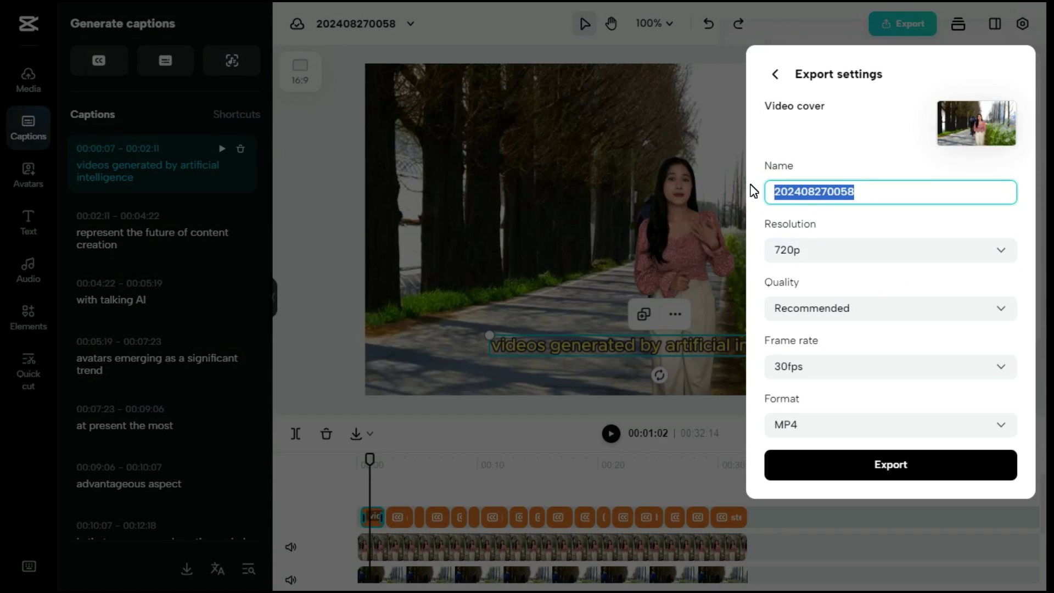
{"action": "type", "text": "Pr"}
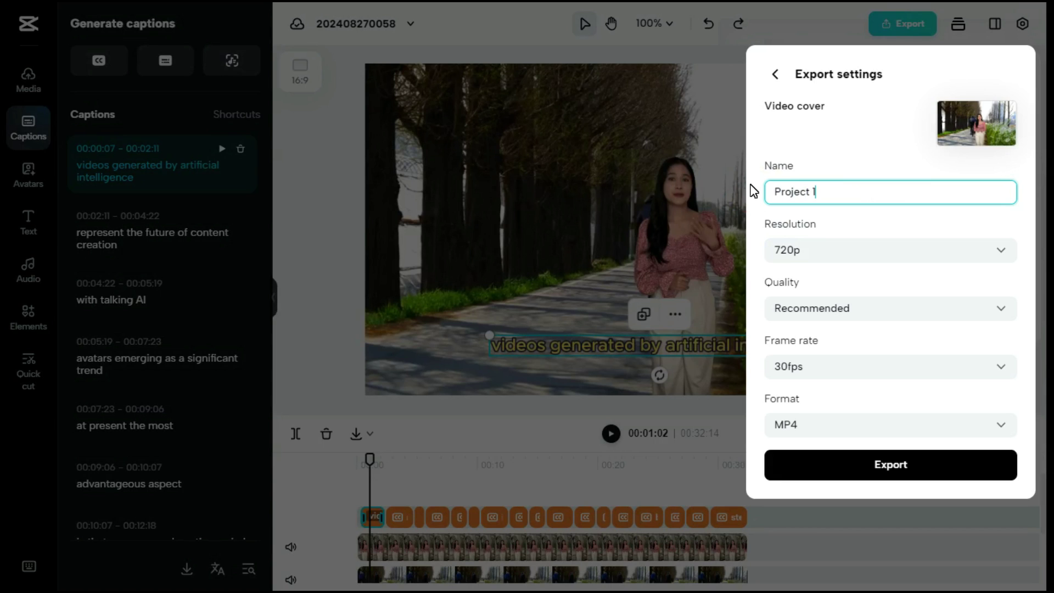
{"action": "type", "text": "oject 1"}
{"action": "left_click", "coordinate": [1005, 251]}
{"action": "left_click", "coordinate": [800, 369]}
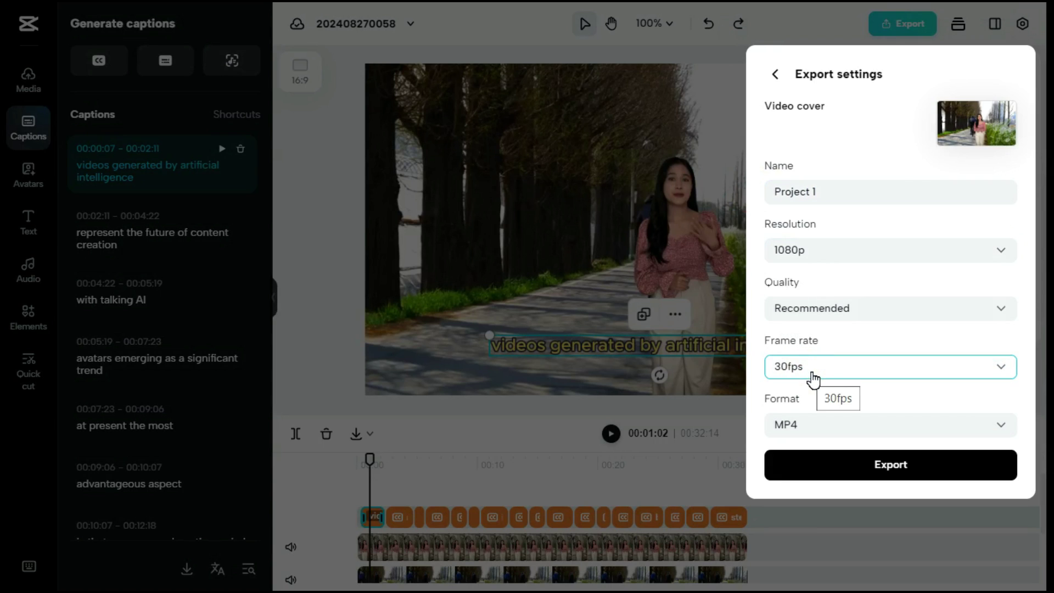
Step: Keep Recommended quality, 30fps and MP4, and start the export
{"action": "left_click", "coordinate": [1005, 307]}
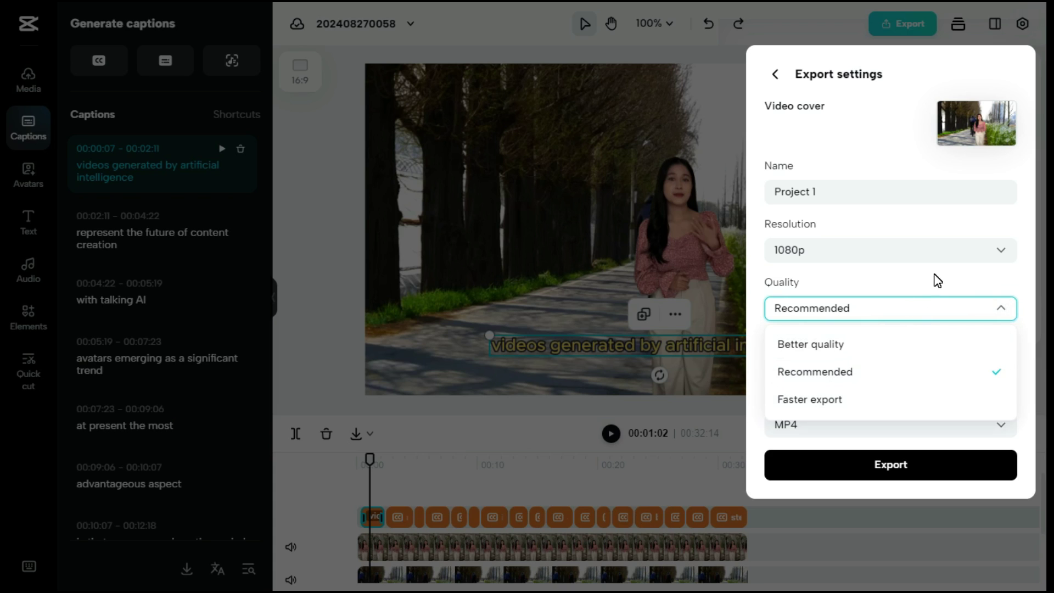
{"action": "left_click", "coordinate": [940, 305]}
{"action": "left_click", "coordinate": [1004, 367]}
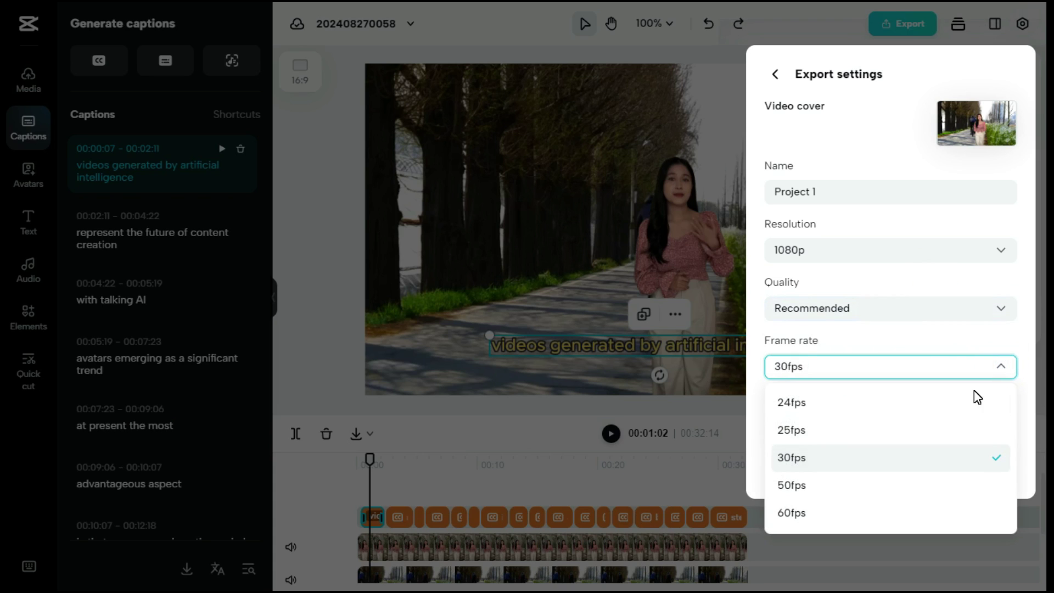
{"action": "left_click", "coordinate": [936, 337]}
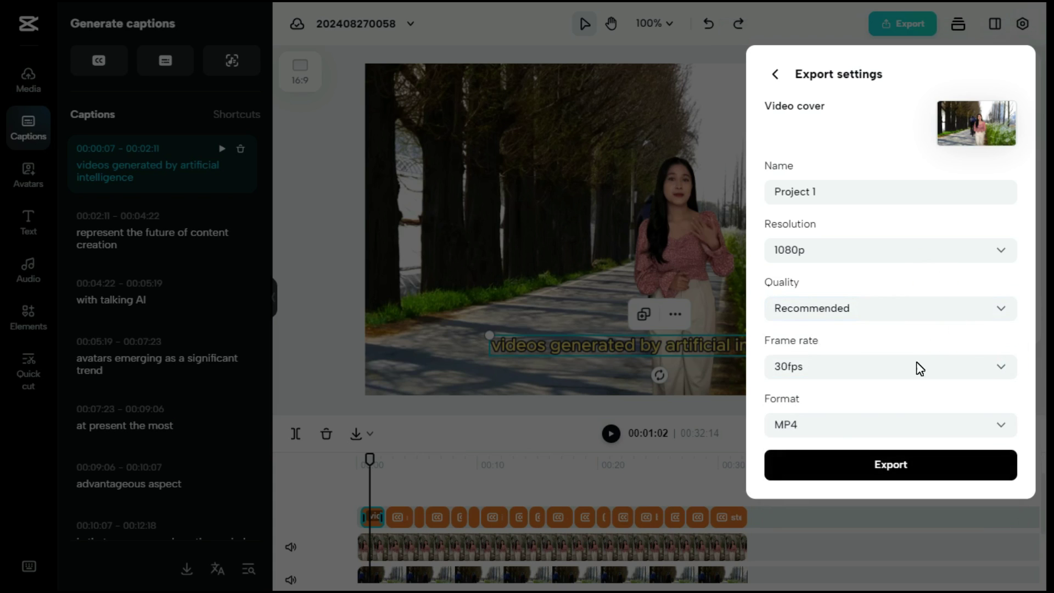
{"action": "left_click", "coordinate": [1001, 425]}
{"action": "left_click", "coordinate": [1000, 428]}
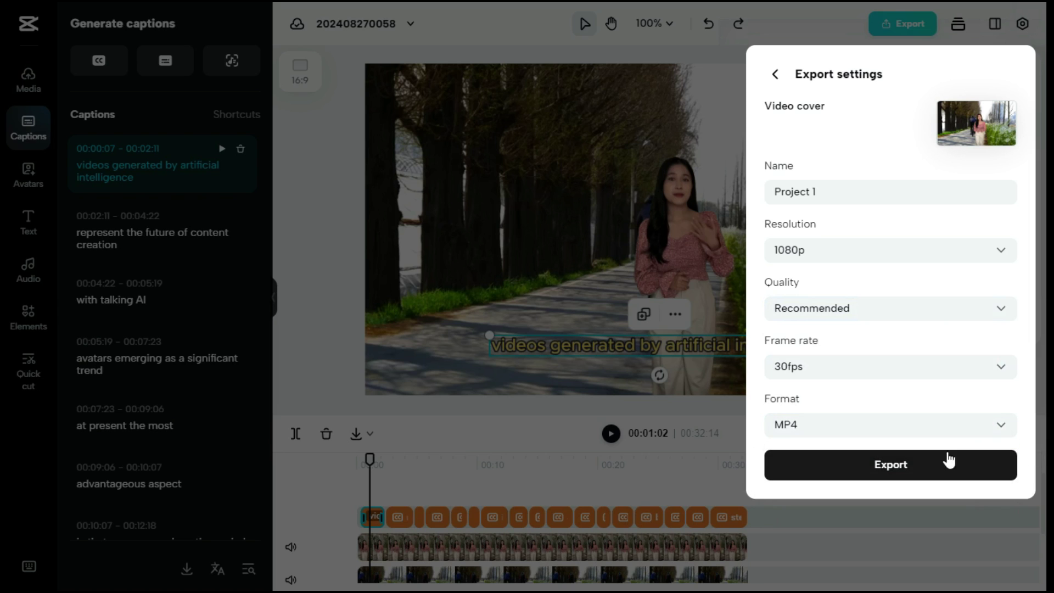
{"action": "left_click", "coordinate": [893, 468]}
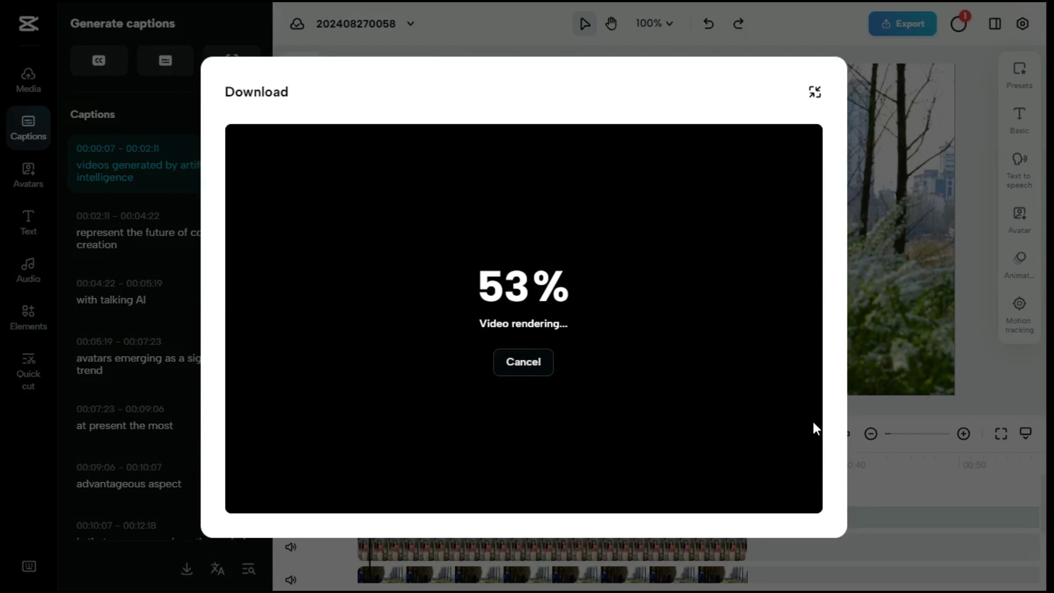